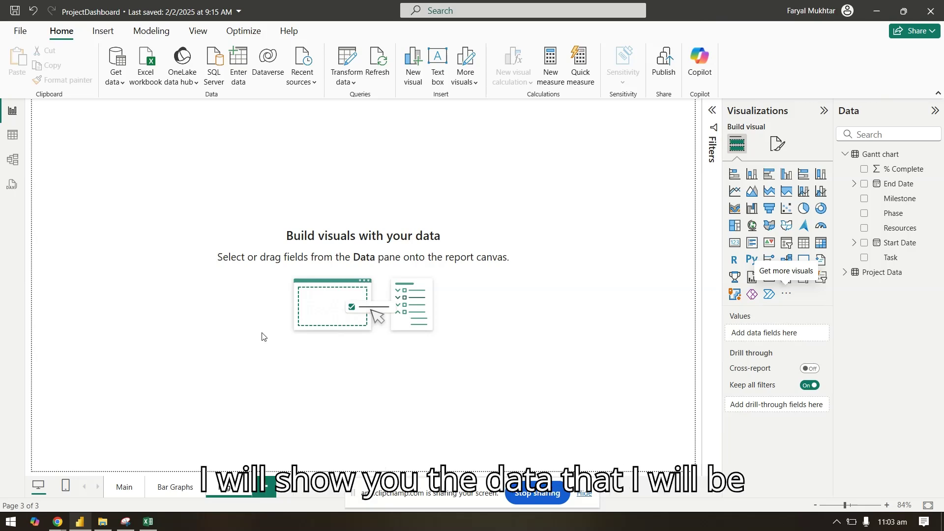
In Excel, widen column B (Task) so names like Project Initiation fit on one line
click(148, 522)
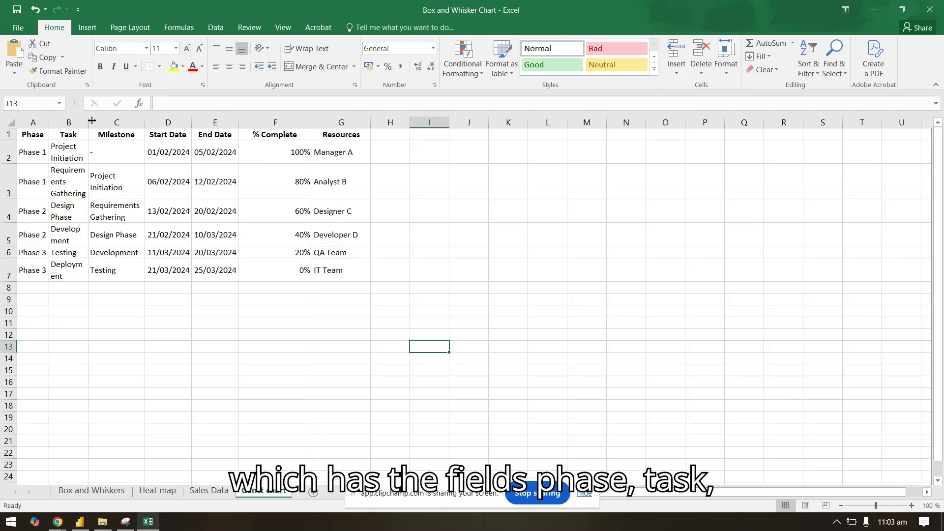
drag(92, 121, 129, 121)
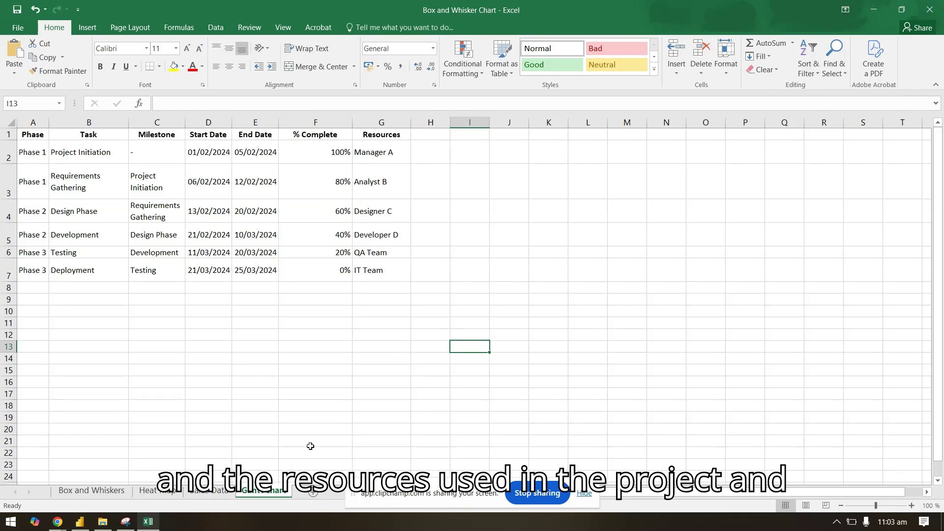
Go back to the Power BI report and briefly check the Get data source list
click(80, 522)
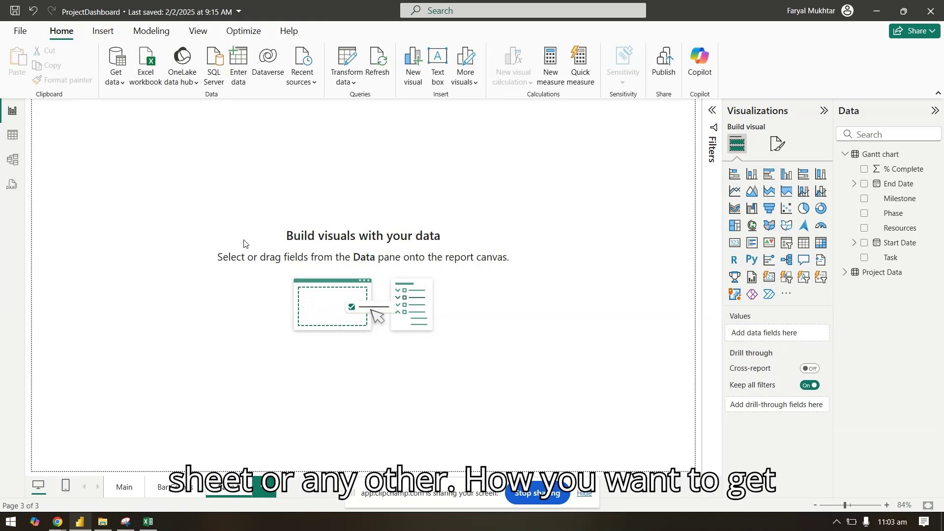
click(121, 82)
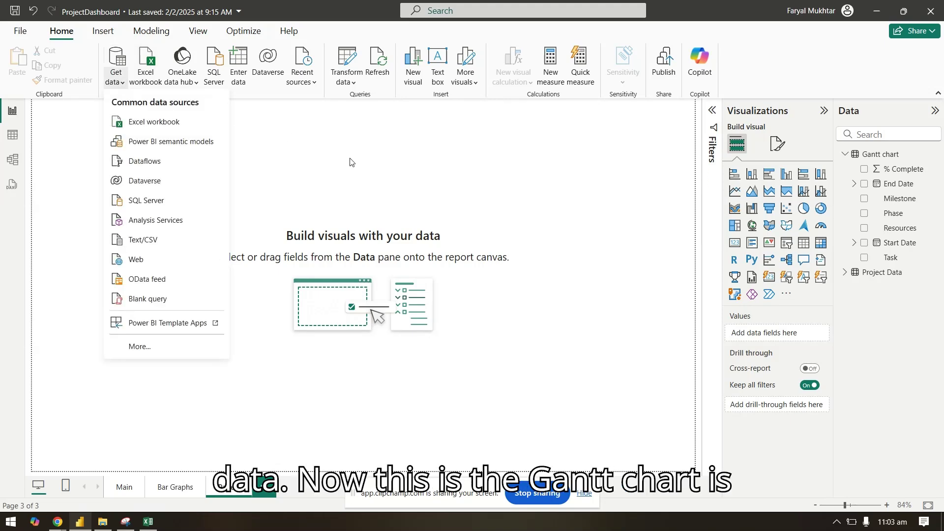
click(708, 379)
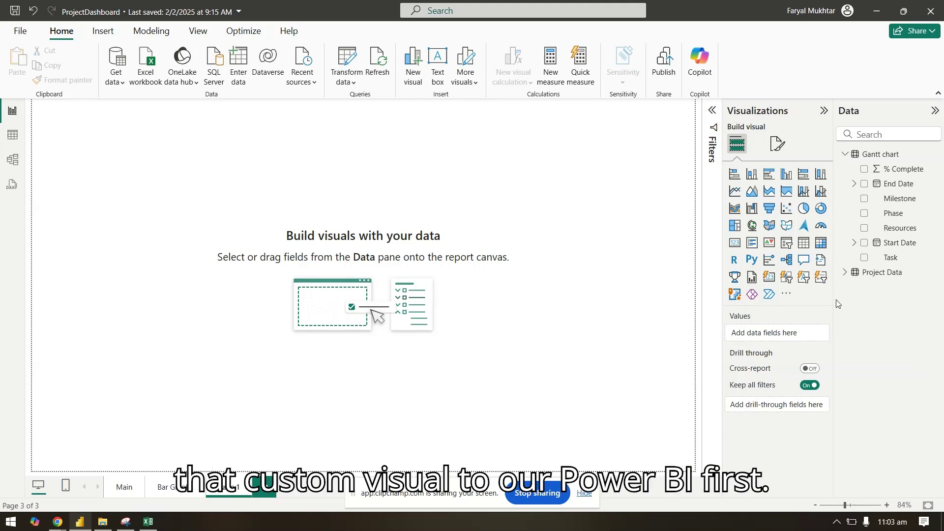
Import the Gantt visual by Microsoft Corporation from AppSource using Get more visuals
click(787, 295)
click(842, 300)
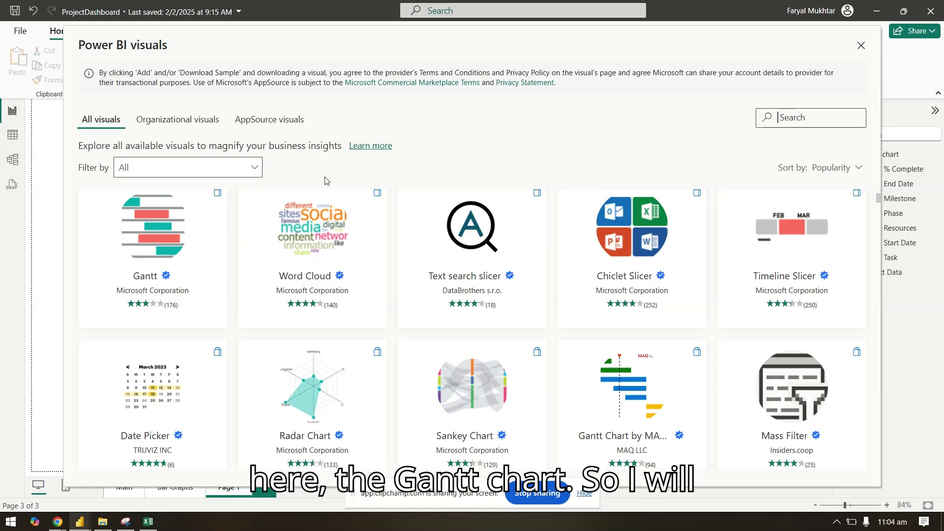
click(185, 242)
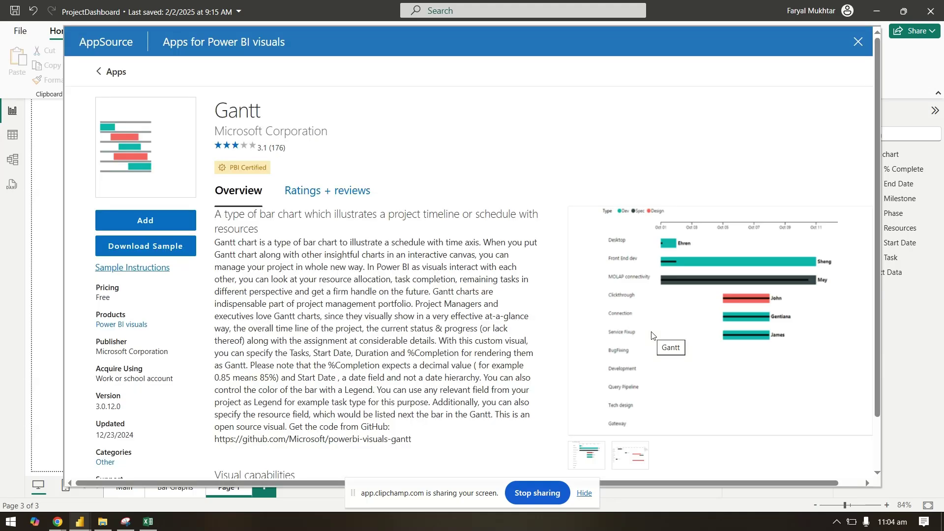
click(162, 224)
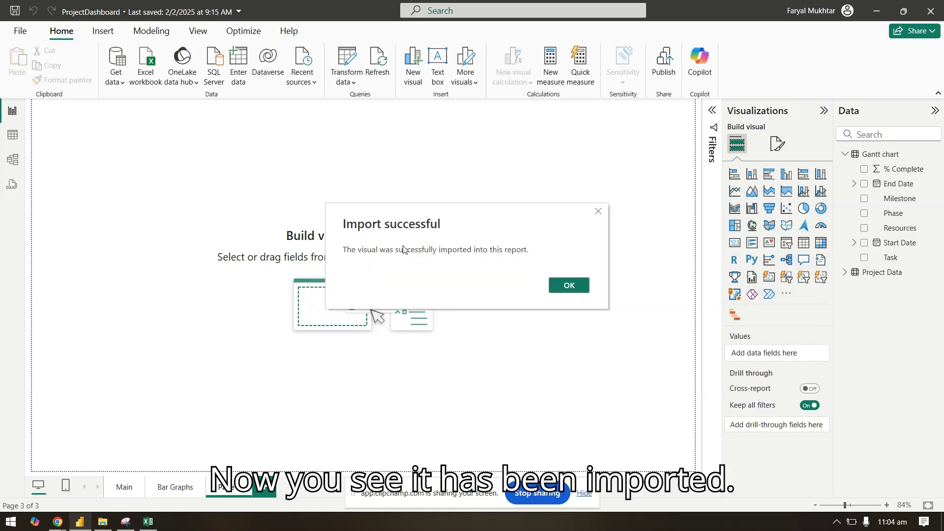
Add an empty Gantt visual to the page and move it to the middle of the canvas
click(569, 289)
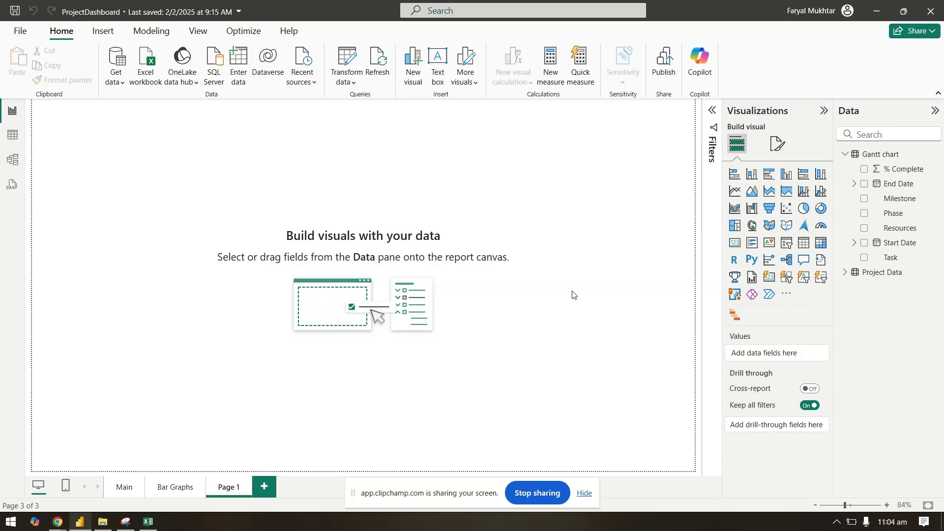
click(735, 320)
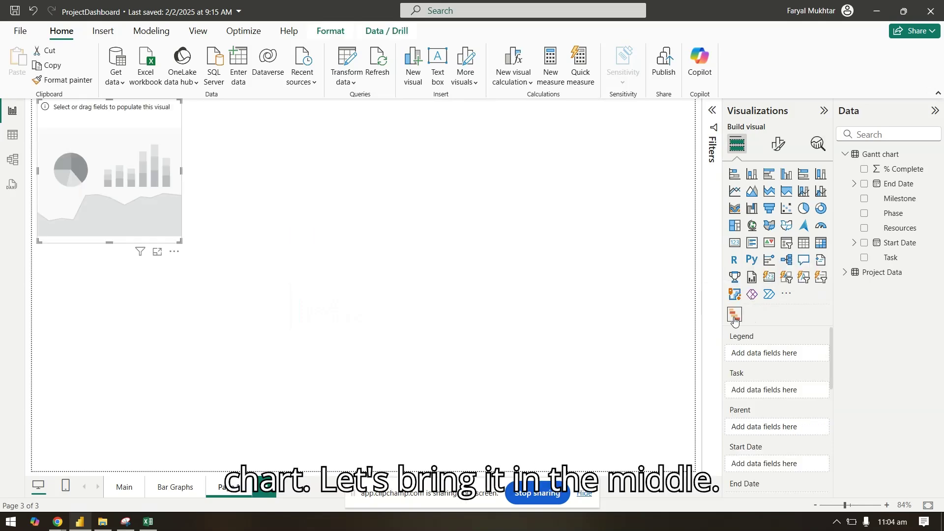
drag(145, 122, 394, 207)
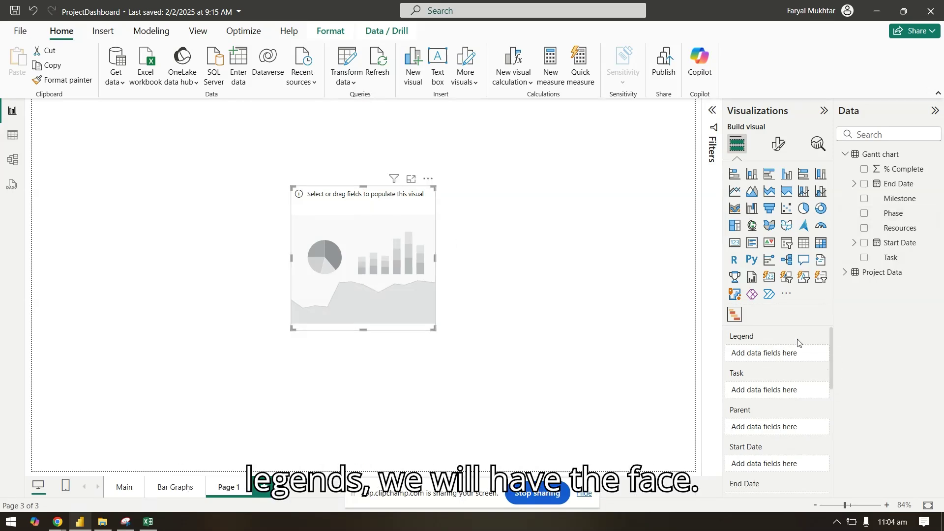
Assign Phase as legend, Task, Milestone as parent, Start/End Date, % Complete and Resources to the Gantt
drag(896, 213, 800, 355)
drag(890, 258, 788, 389)
scroll(786, 388, down, 2)
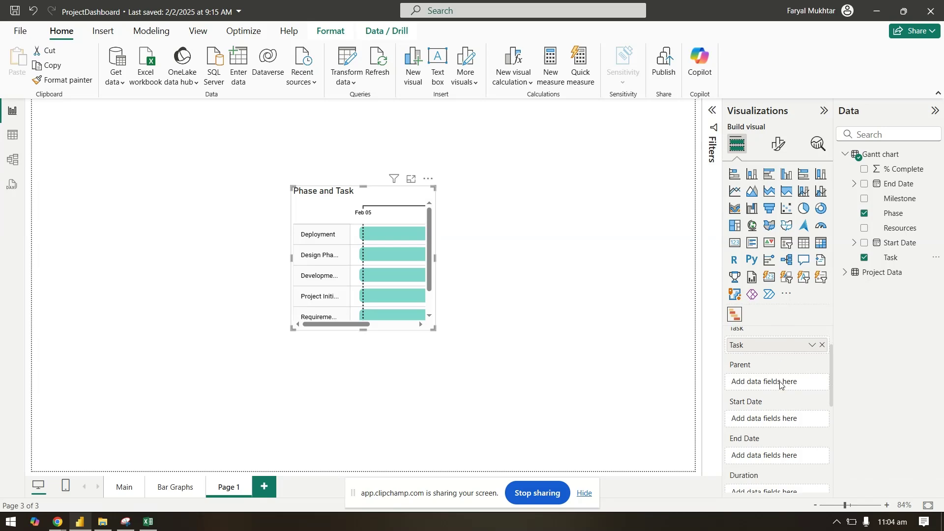
drag(901, 202, 781, 364)
drag(911, 249, 789, 399)
scroll(787, 391, down, 2)
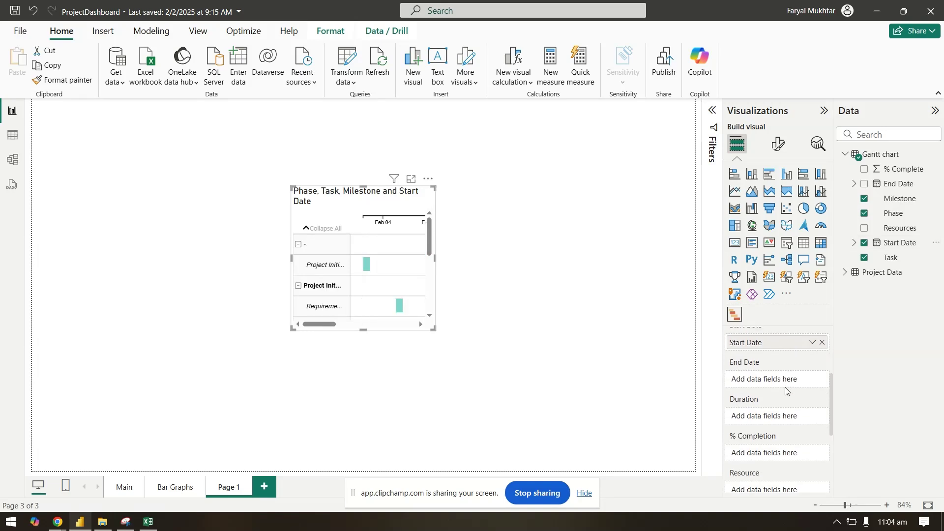
drag(898, 184, 792, 380)
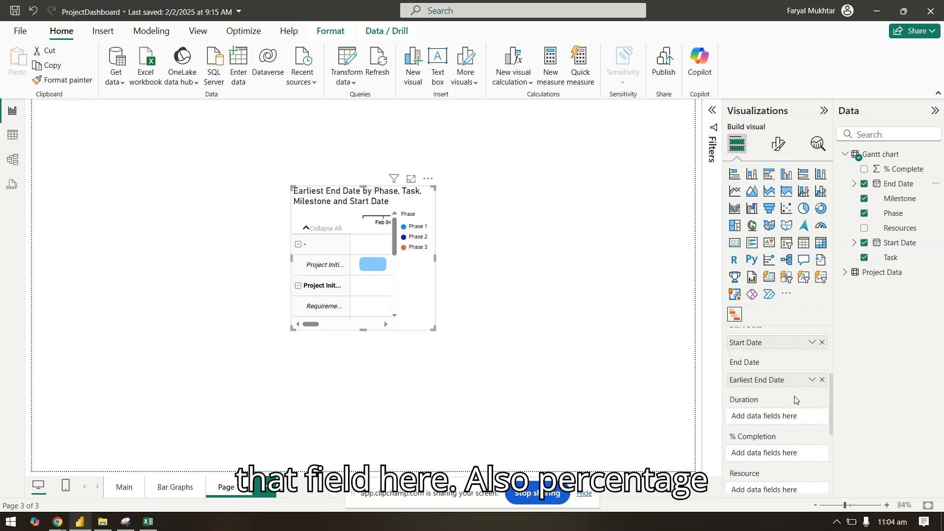
scroll(795, 399, down, 2)
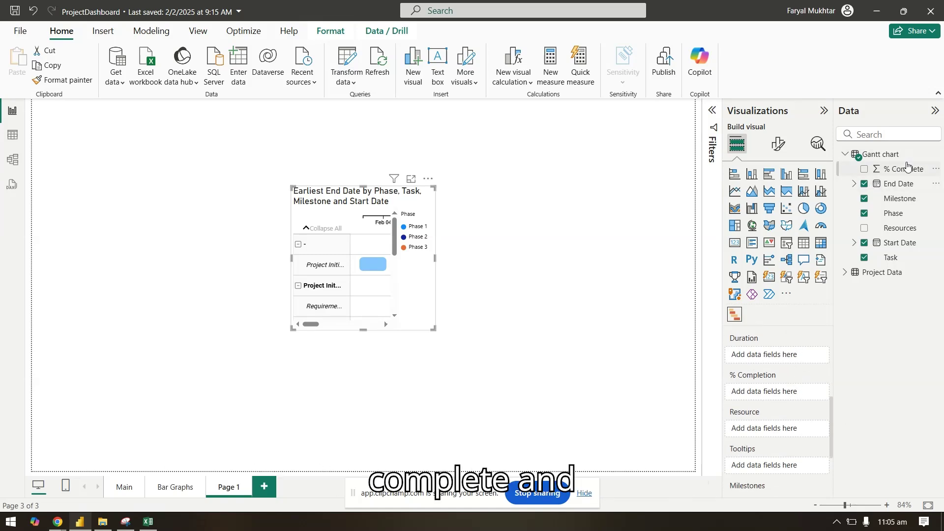
drag(907, 167, 793, 391)
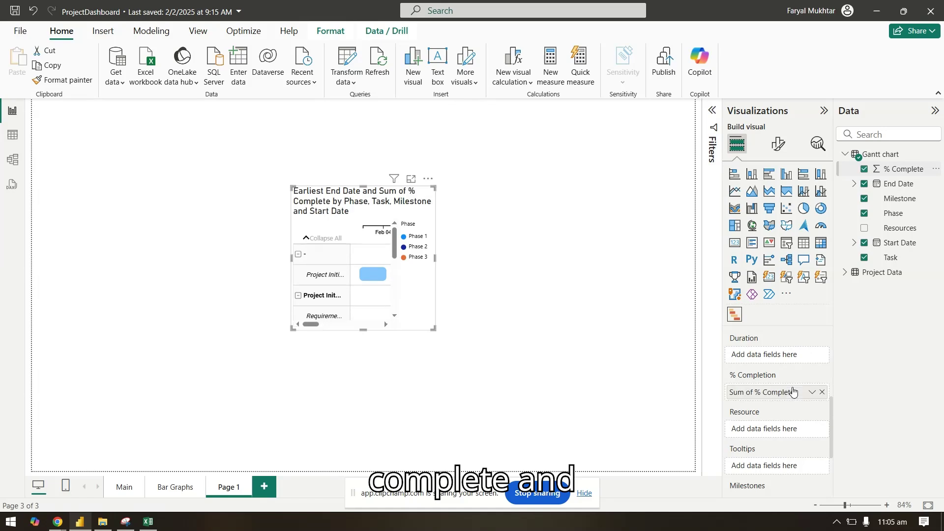
drag(898, 228, 782, 431)
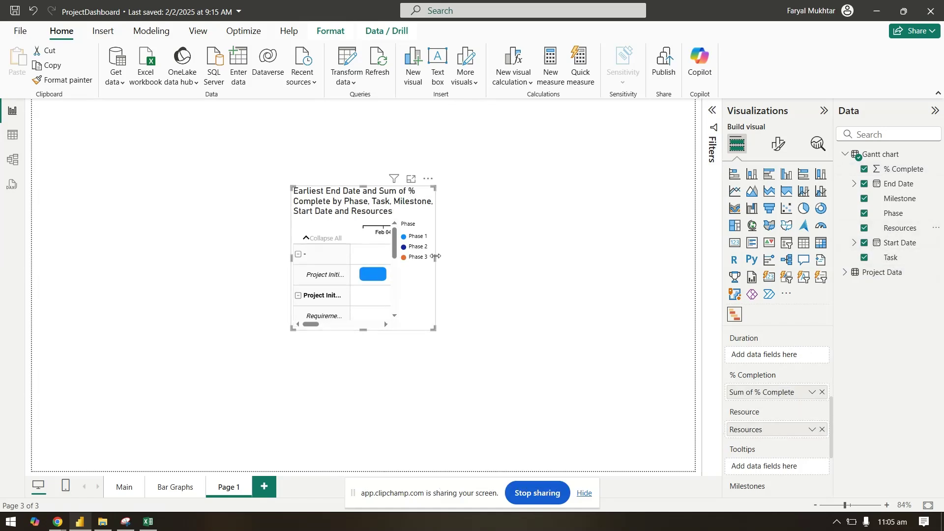
Stretch the Gantt visual right, left, up and down until all six tasks are visible
drag(436, 257, 648, 256)
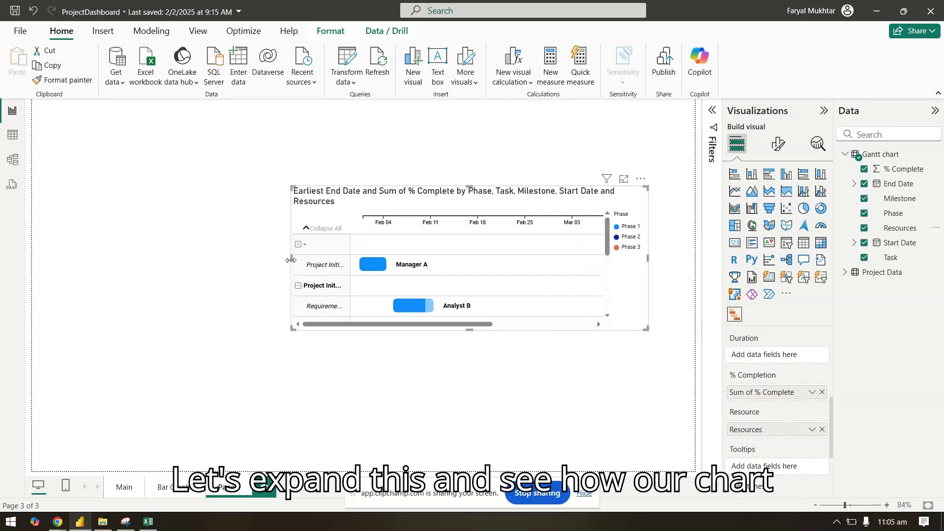
drag(290, 263, 64, 261)
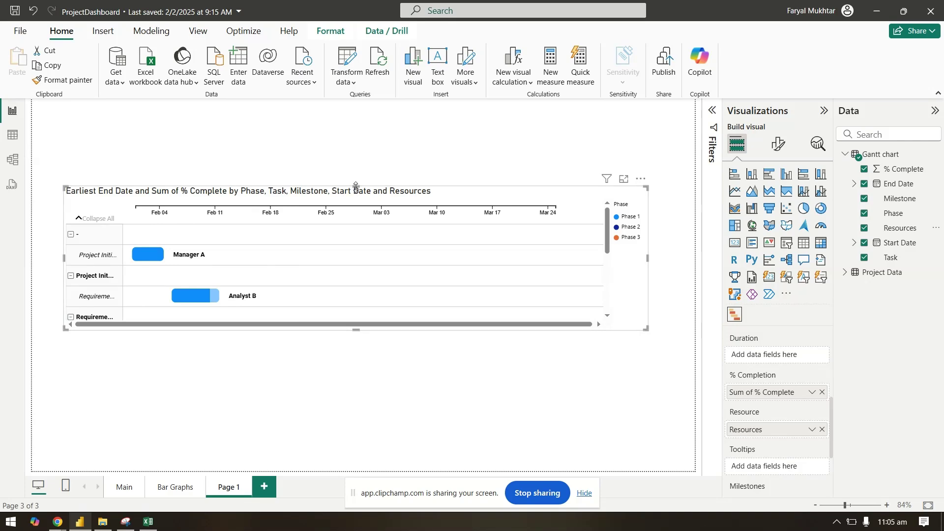
drag(365, 187, 364, 131)
drag(358, 337, 362, 452)
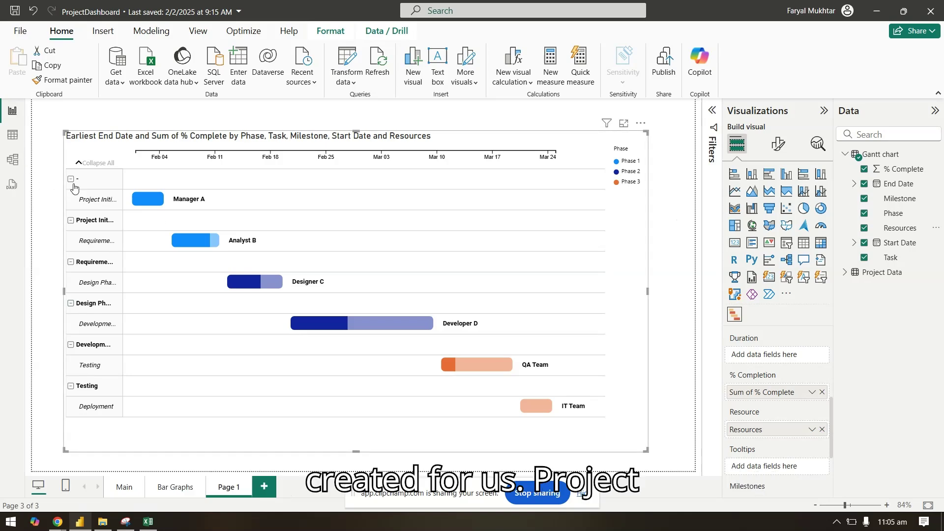
scroll(73, 181, down, 1)
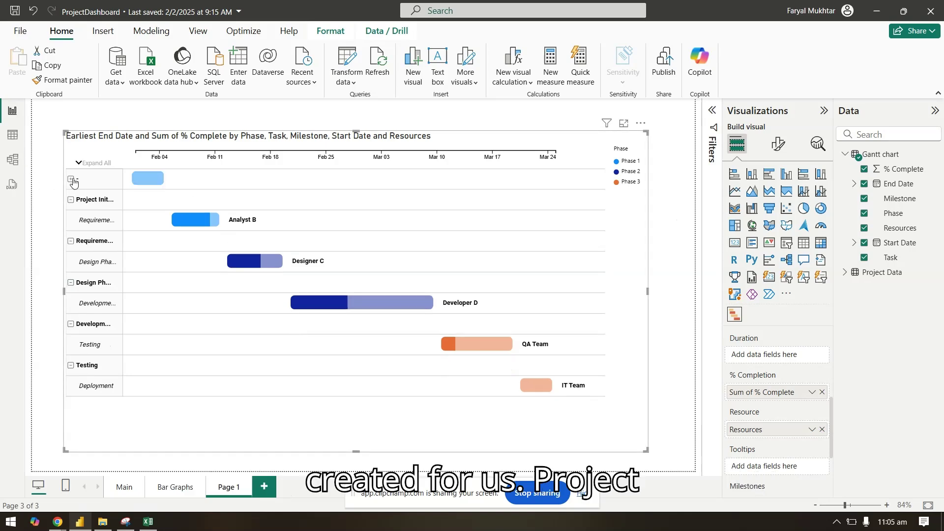
scroll(73, 182, up, 1)
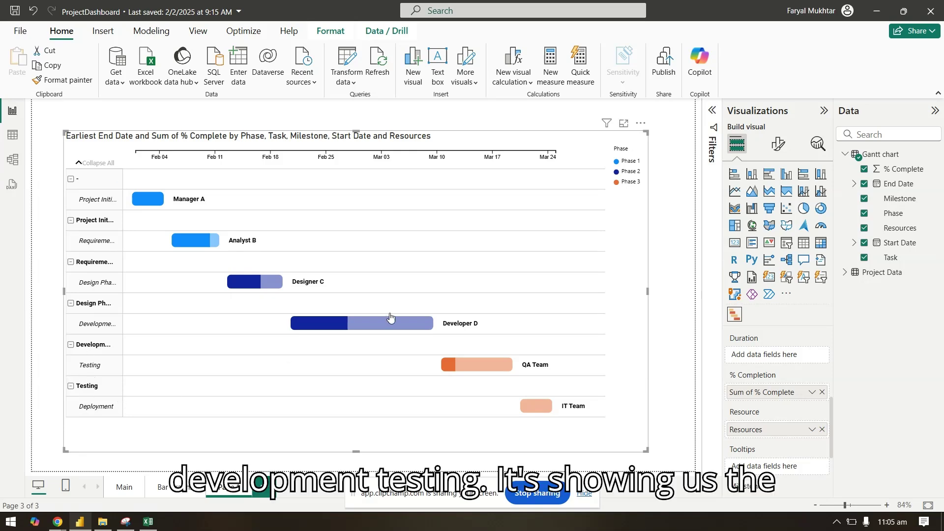
mouse_move(194, 242)
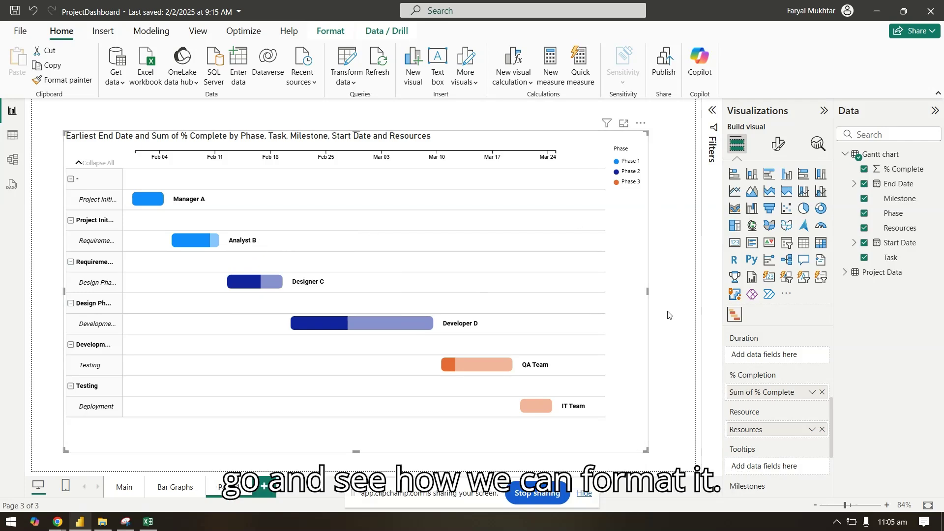
In the Gantt's General format options, leave task grouping off and keep duration unit as Days
click(781, 155)
click(753, 228)
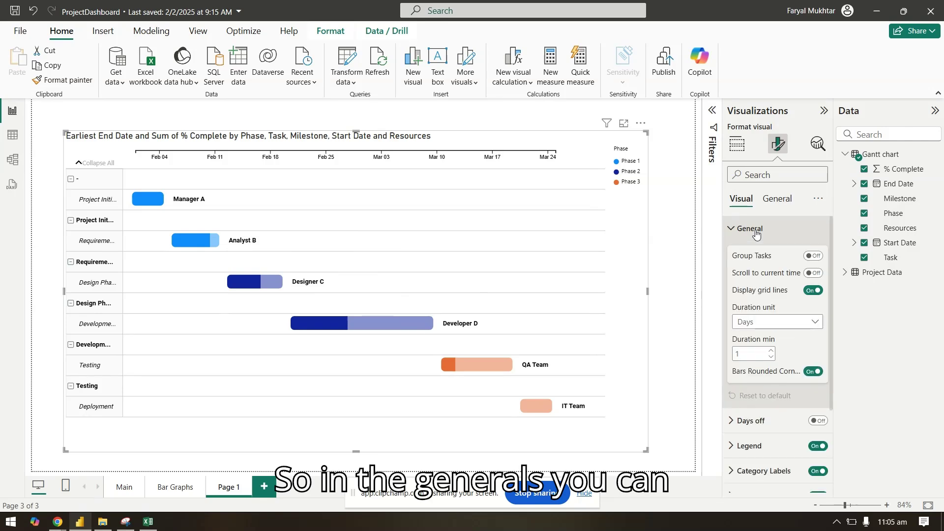
click(813, 256)
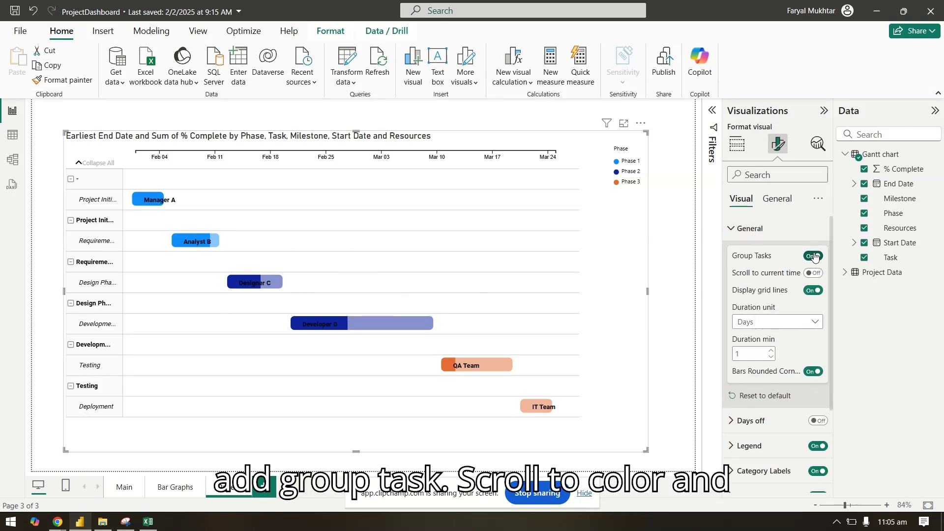
click(814, 255)
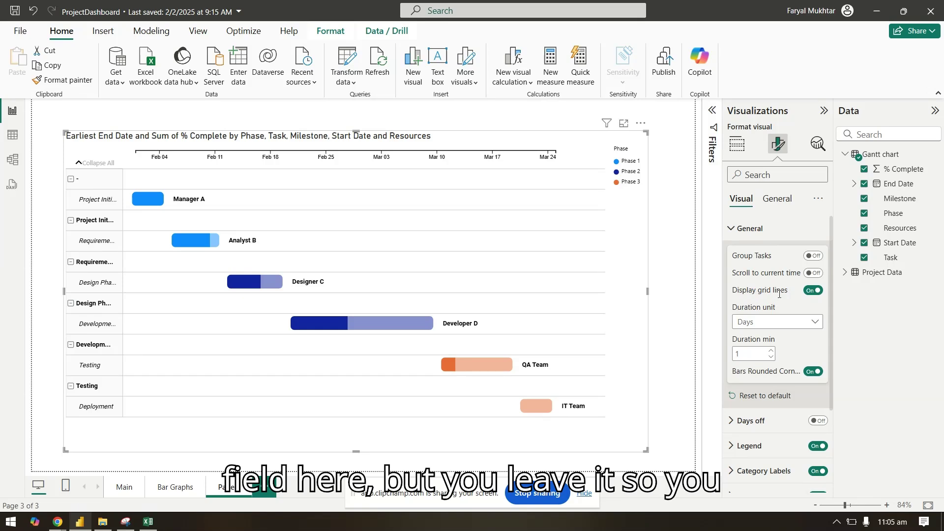
click(793, 323)
click(795, 325)
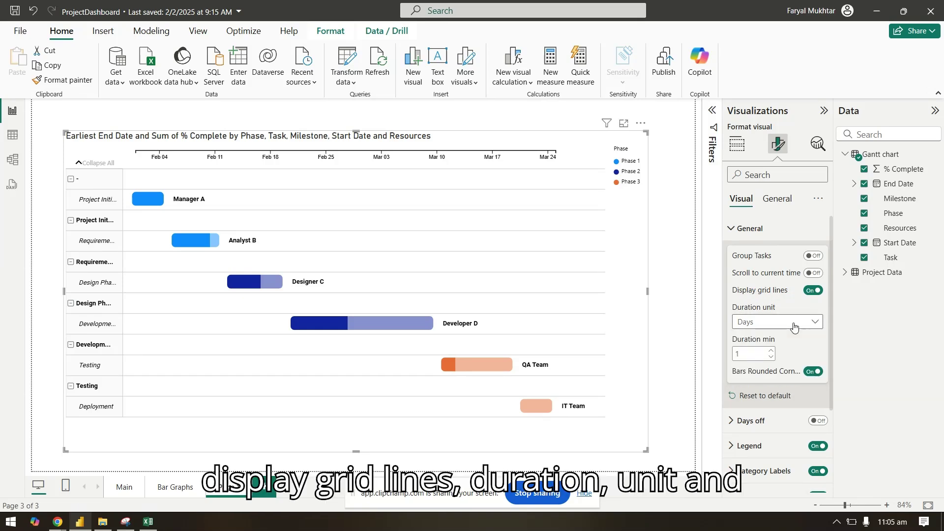
click(755, 231)
Turn on Days off and set the first day of the week to Sunday
click(757, 253)
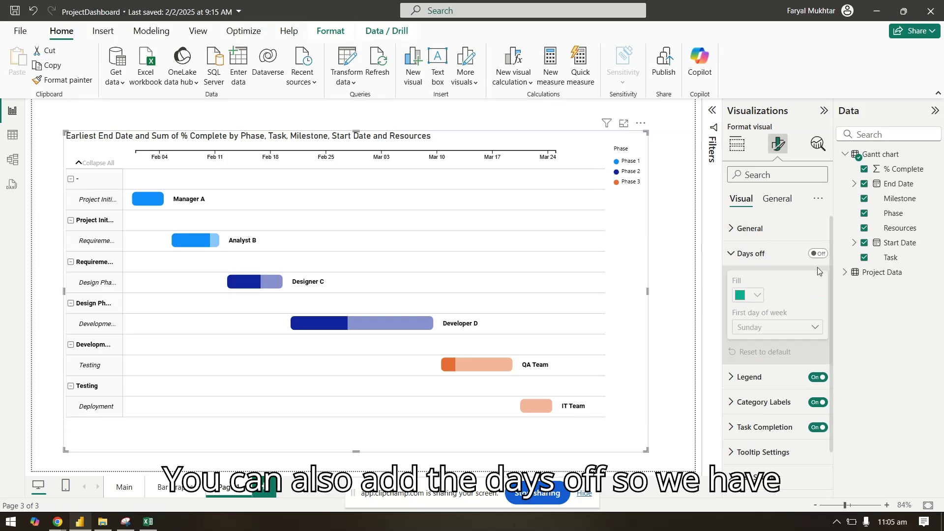
click(818, 253)
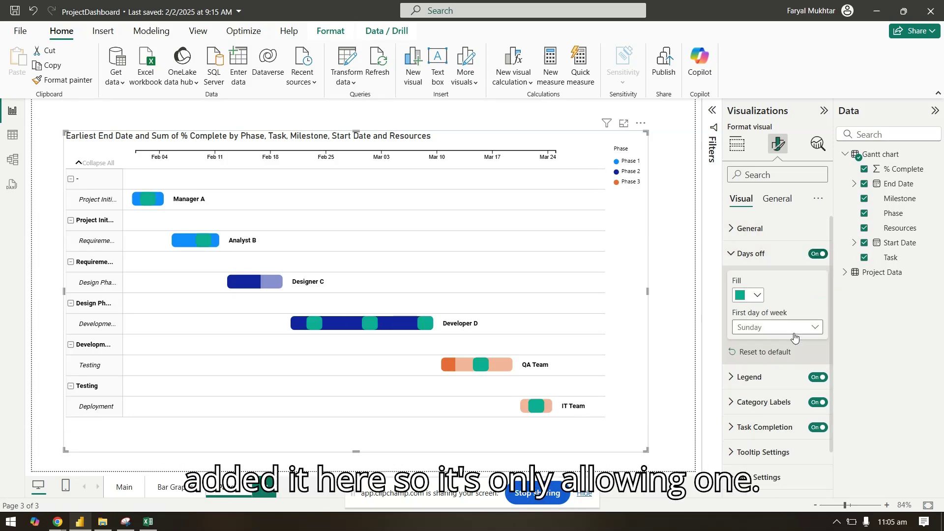
click(770, 330)
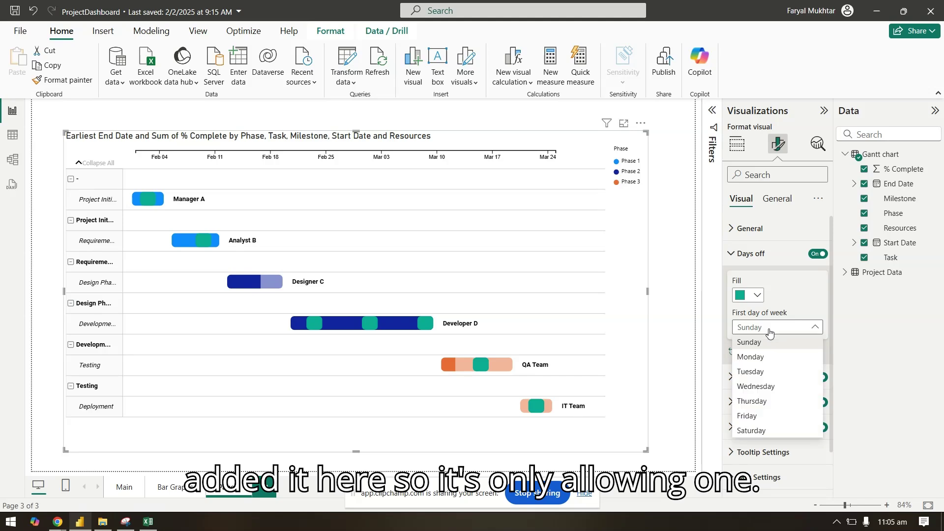
click(773, 342)
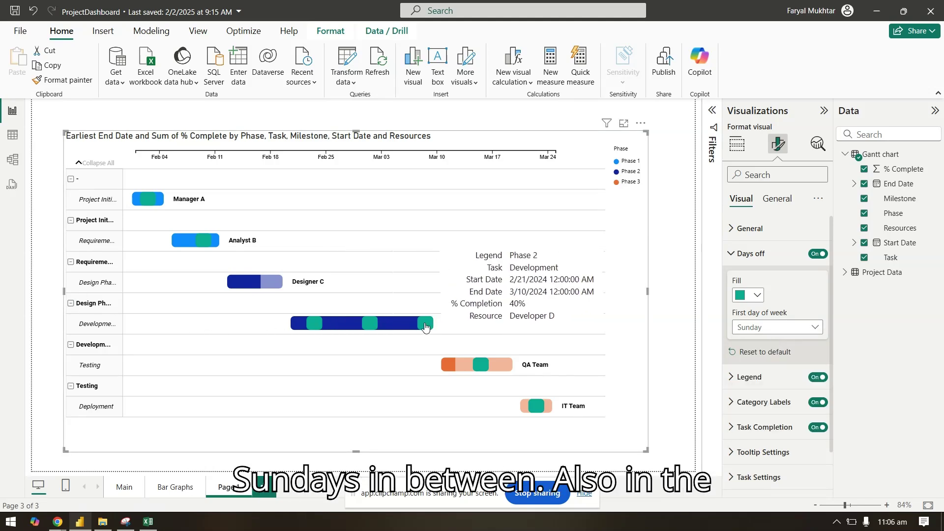
Keep the Gantt legend on and set its Position to Top, then collapse Legend
click(742, 254)
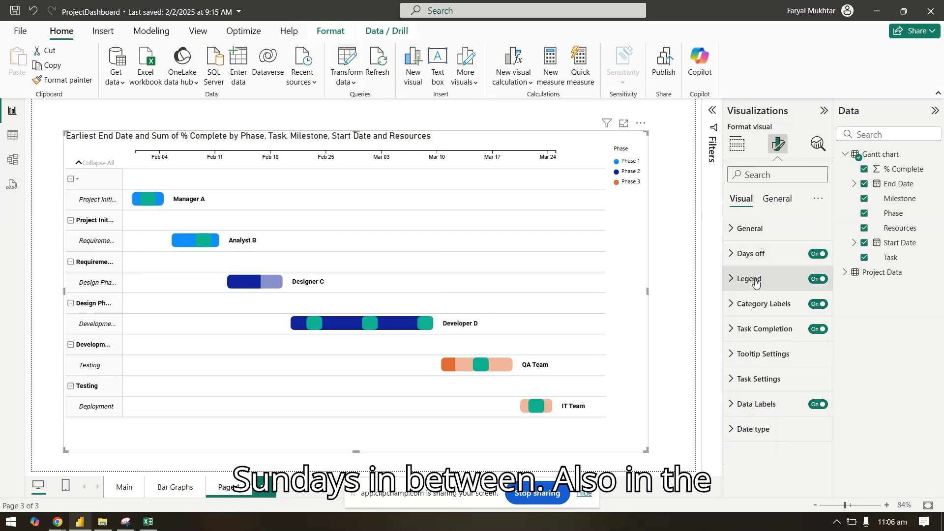
click(753, 279)
click(816, 279)
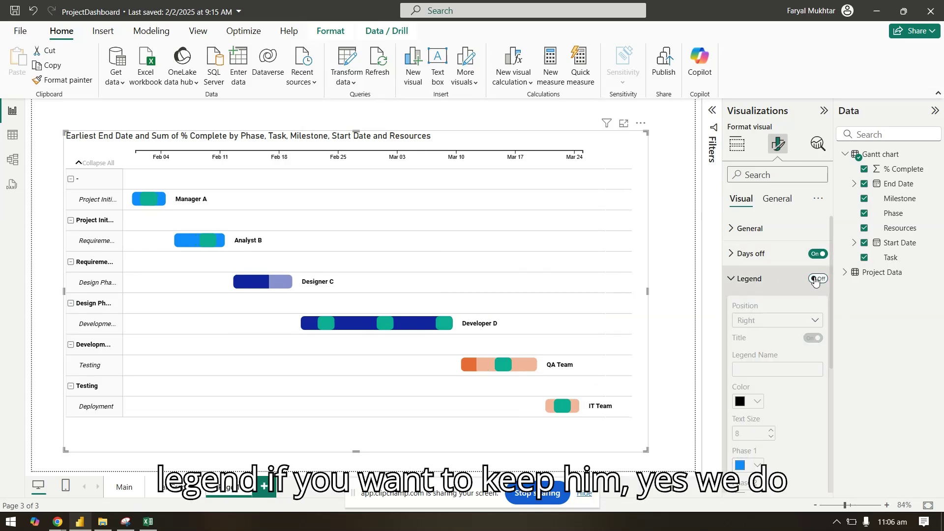
click(815, 280)
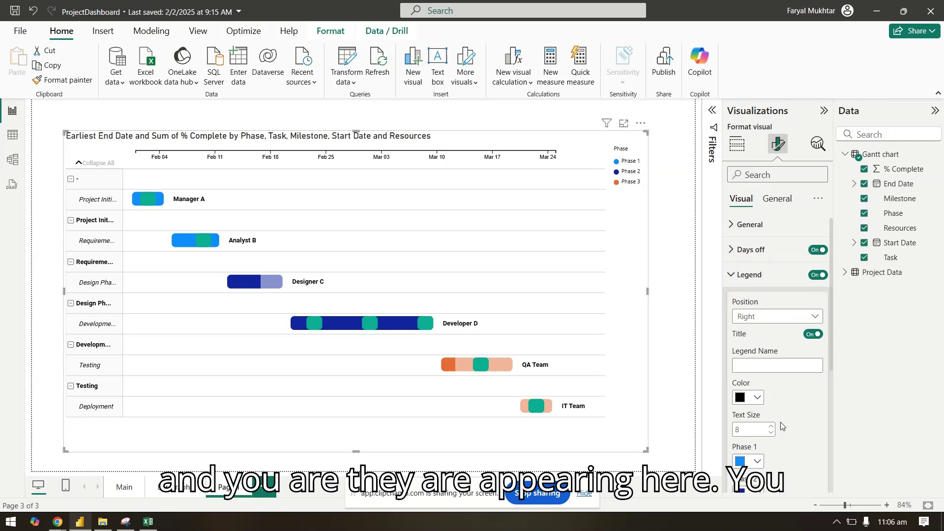
scroll(764, 430, down, 2)
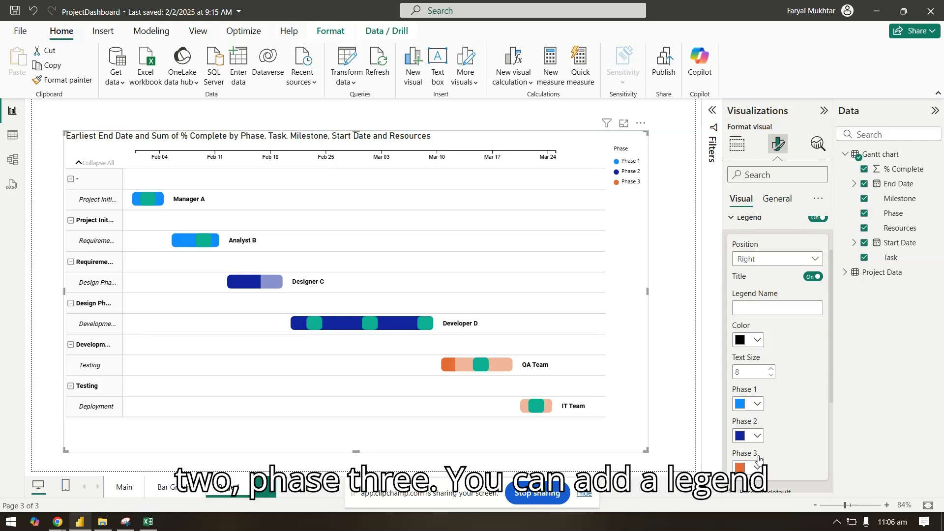
click(767, 305)
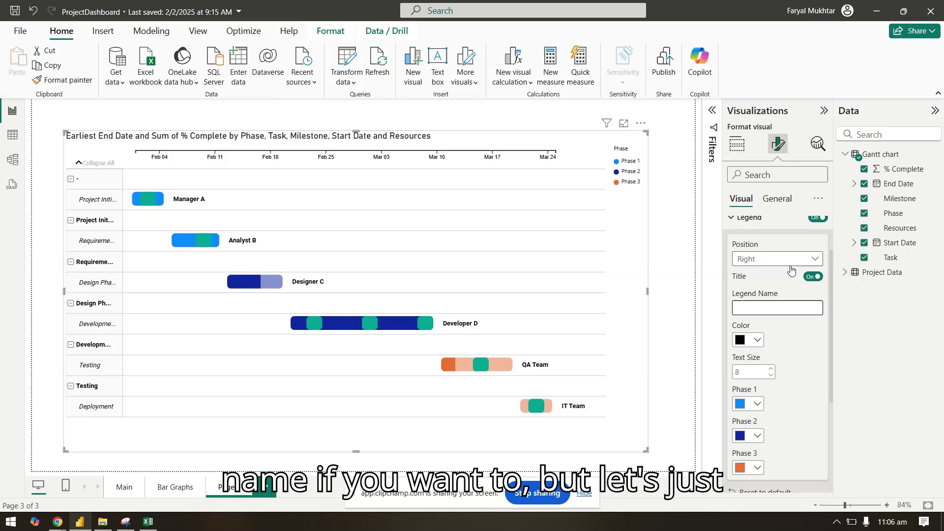
click(808, 261)
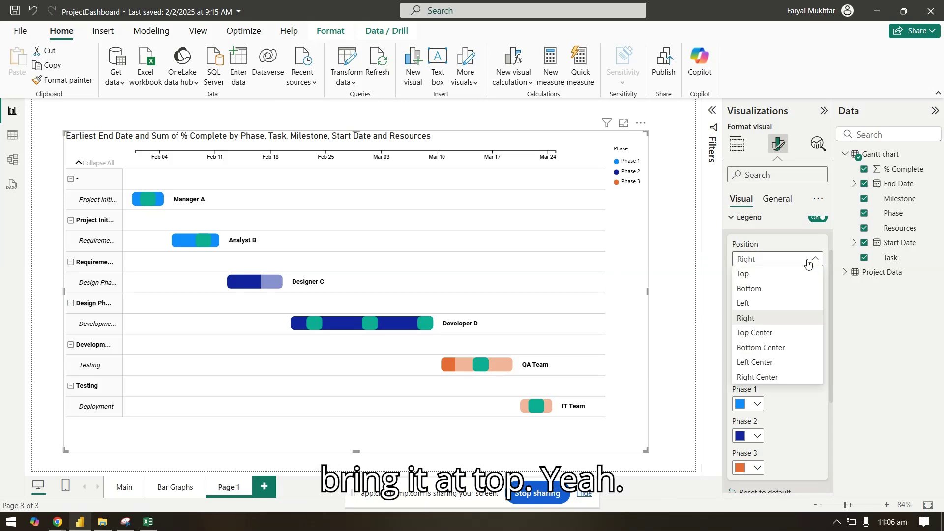
click(766, 276)
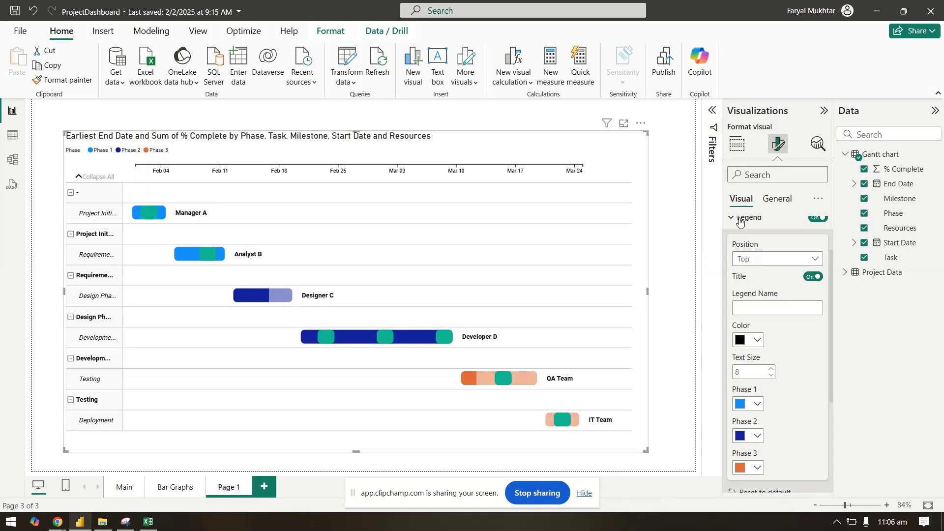
scroll(756, 248, up, 2)
click(752, 279)
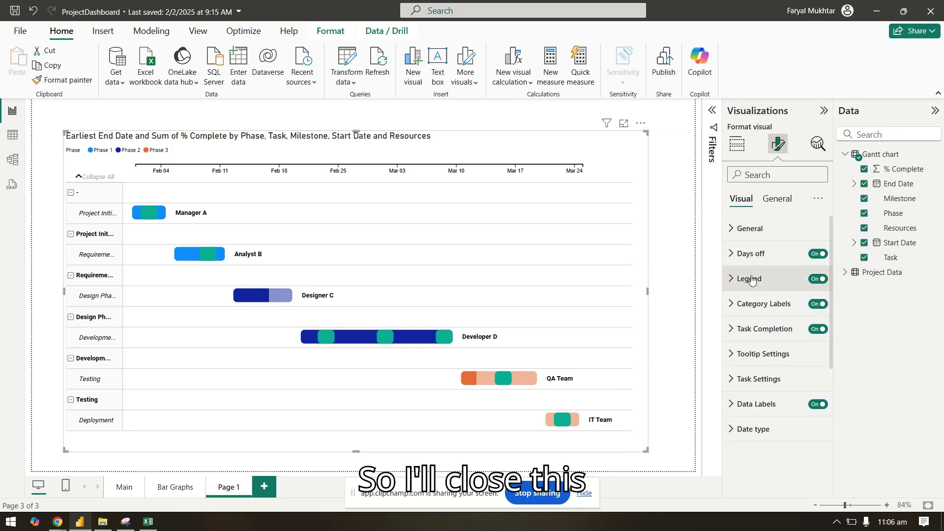
Keep Category Labels shown and try a label width of 200
click(762, 309)
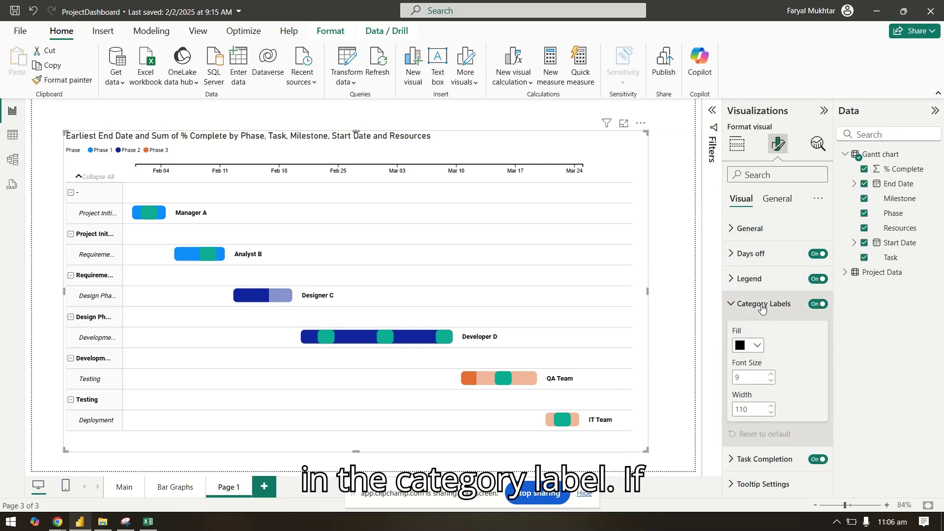
click(823, 305)
click(823, 305)
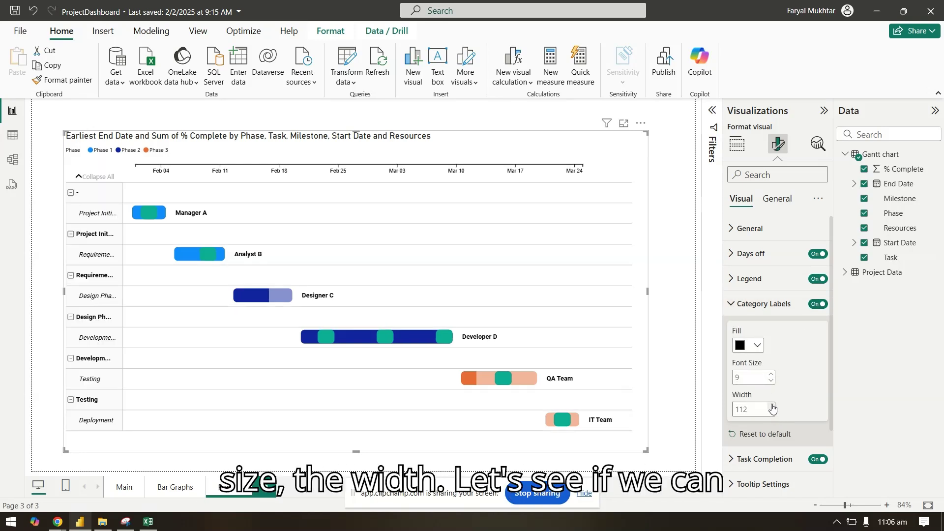
click(772, 404)
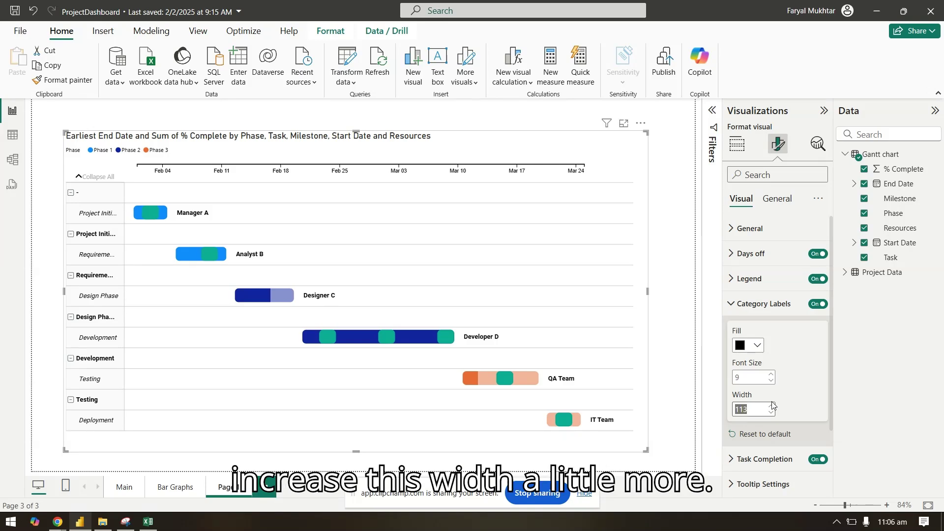
click(773, 407)
click(773, 406)
click(772, 406)
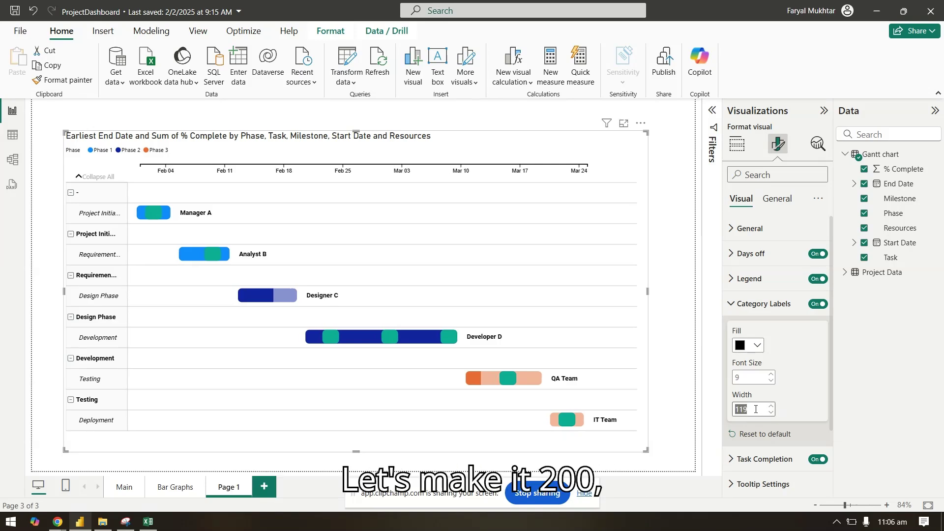
text(200)
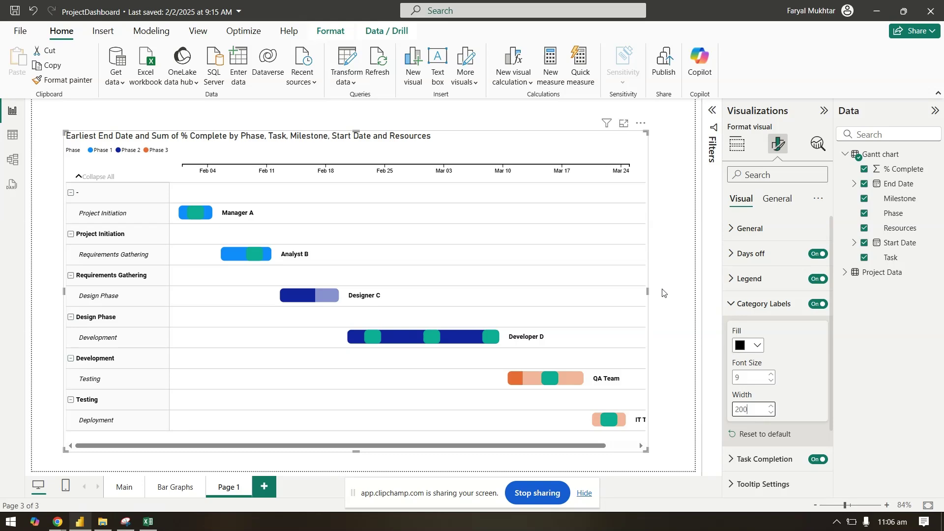
Stretch the Gantt visual wider on both sides and set the category label width to 170
drag(648, 292, 687, 298)
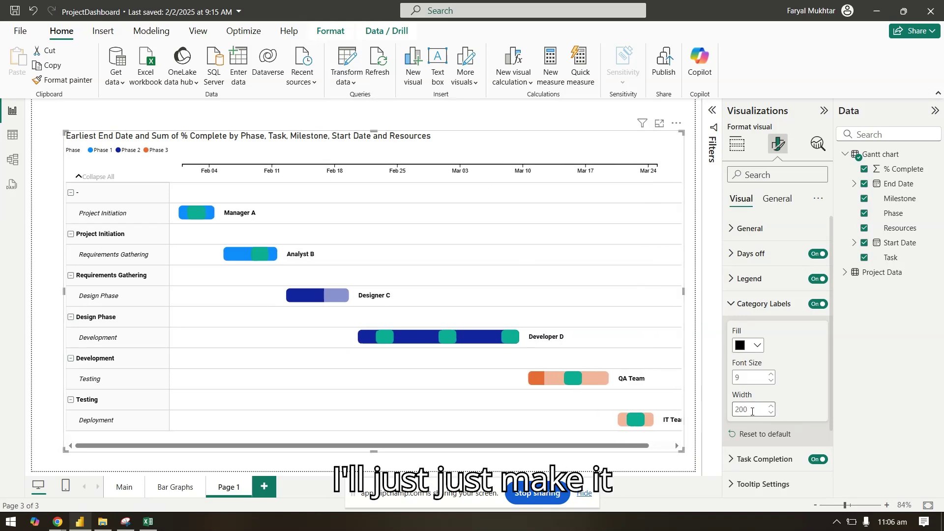
key(BackSpace)
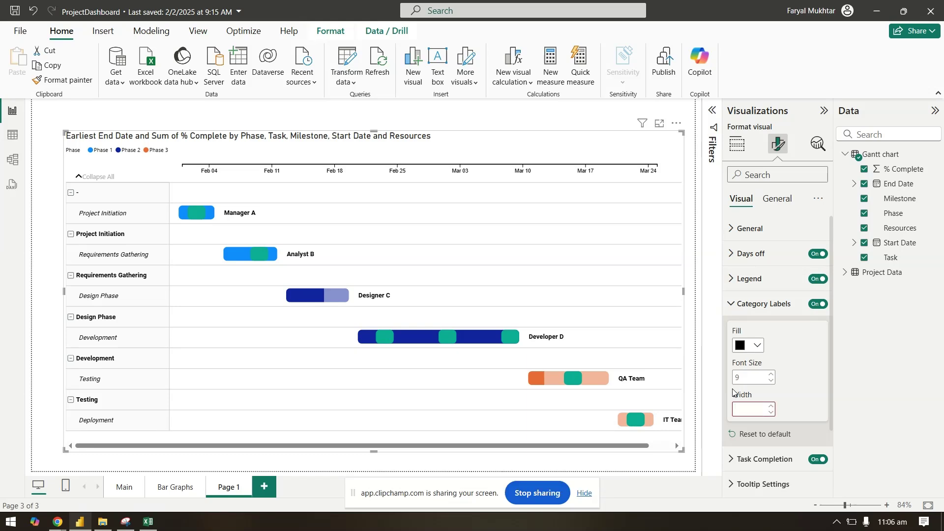
text(180)
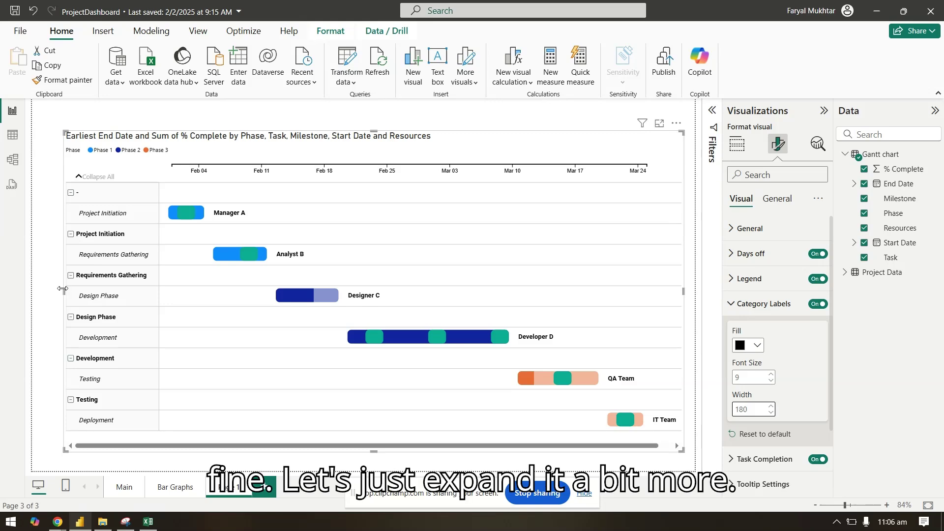
drag(64, 291, 36, 298)
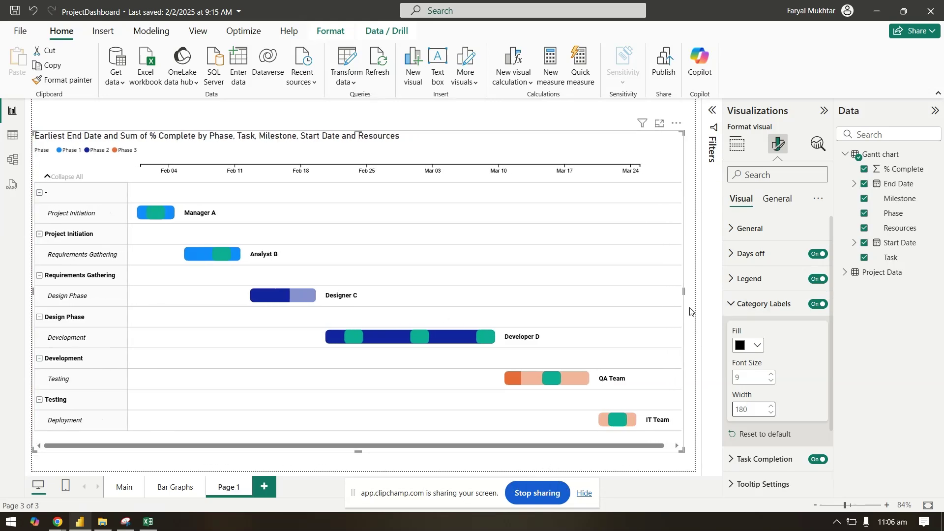
drag(684, 290, 694, 291)
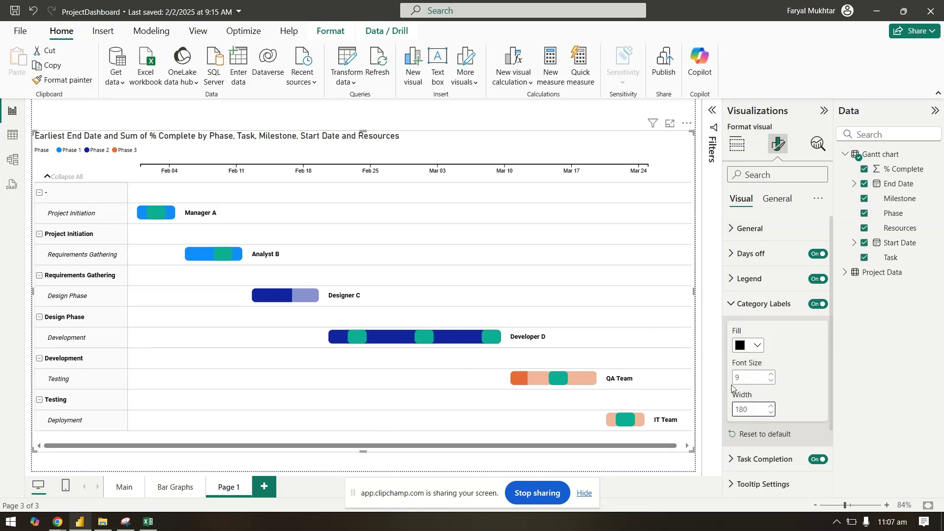
drag(602, 446, 603, 445)
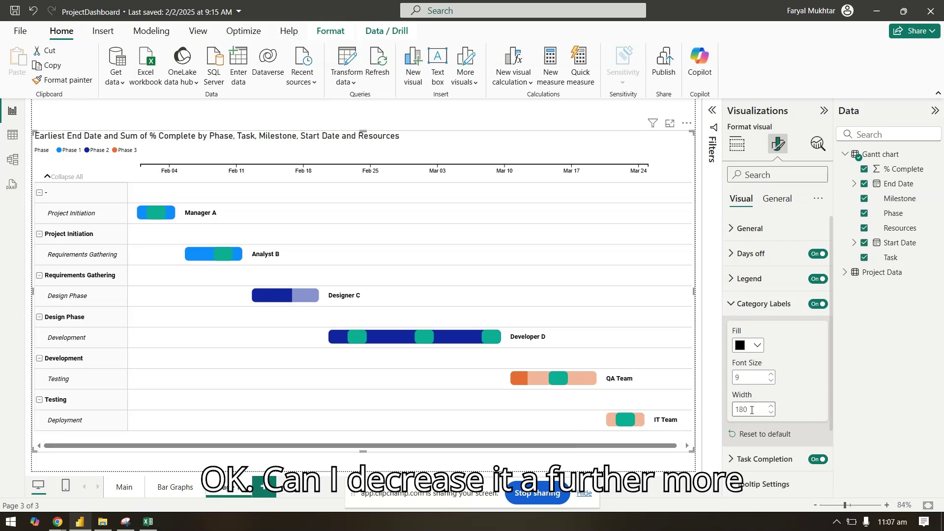
text(17)
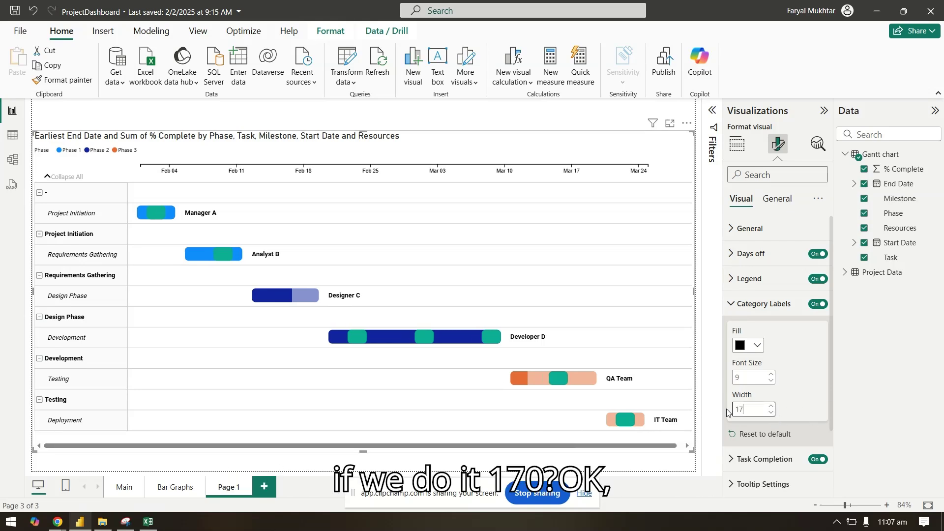
click(727, 412)
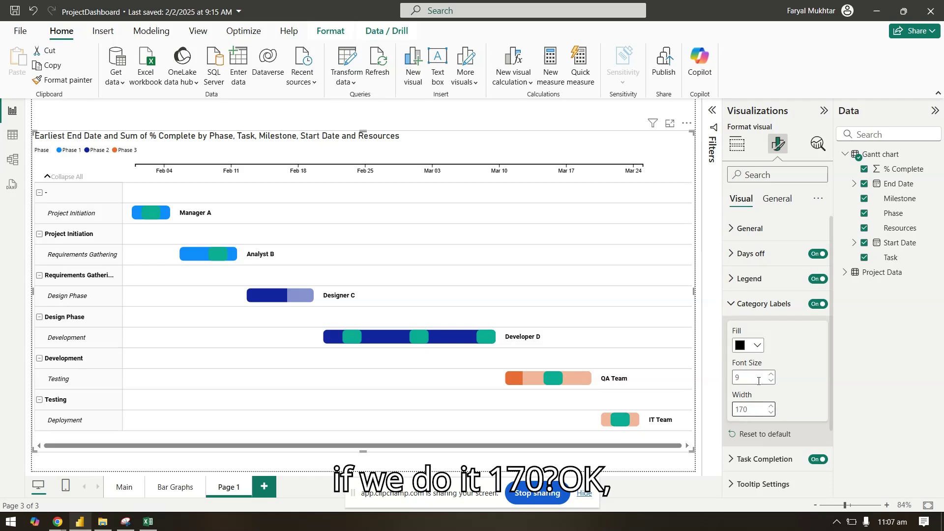
Toggle task completion shading off and back on, and turn off the days-off markers
click(781, 310)
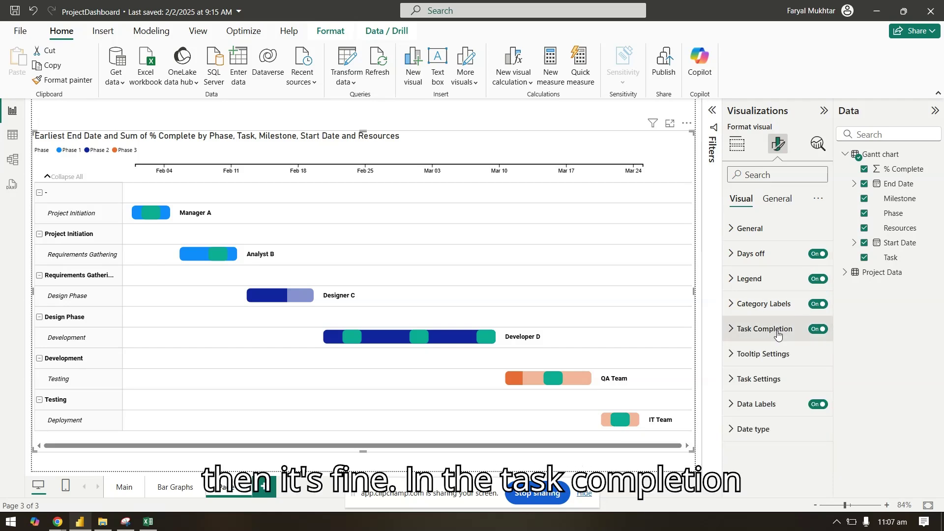
click(778, 330)
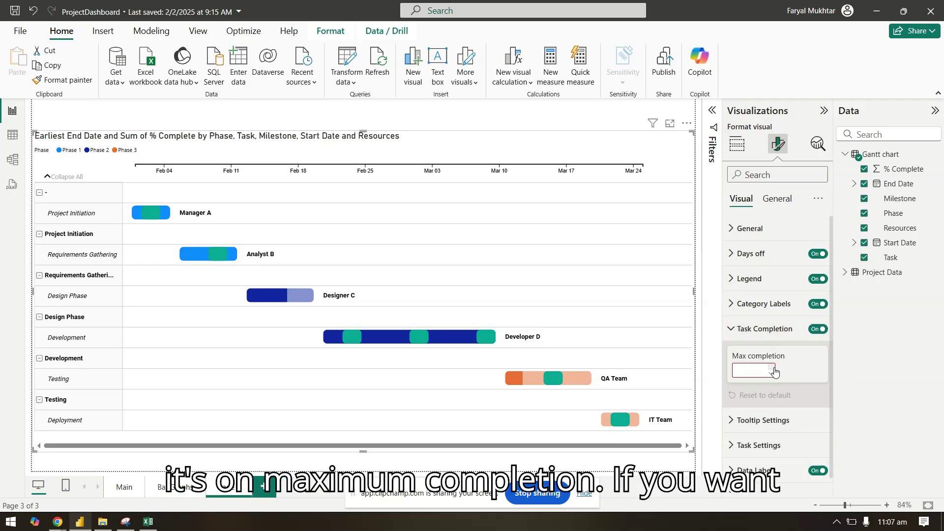
click(783, 330)
click(818, 329)
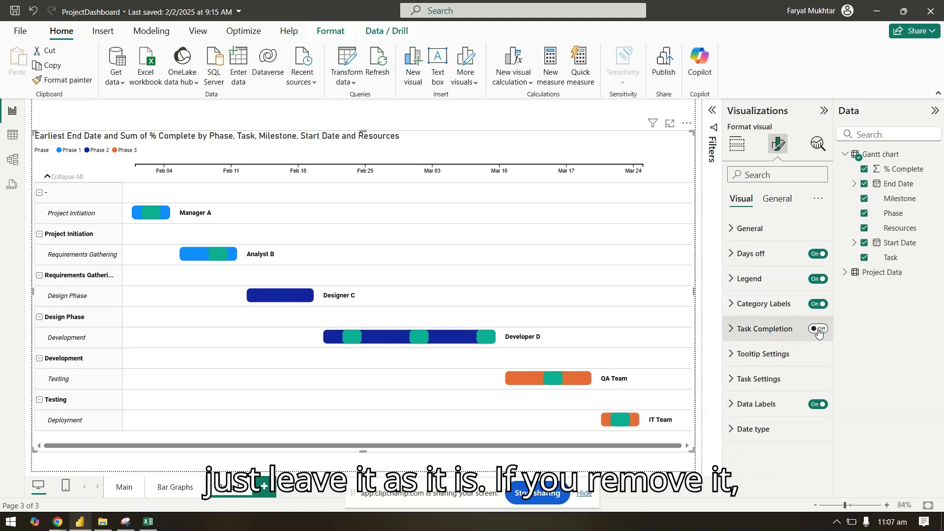
click(818, 330)
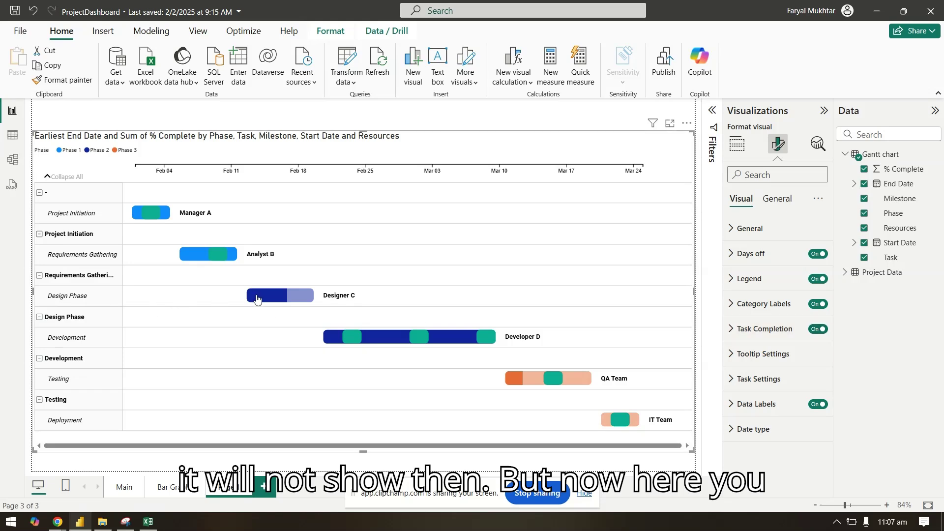
click(818, 254)
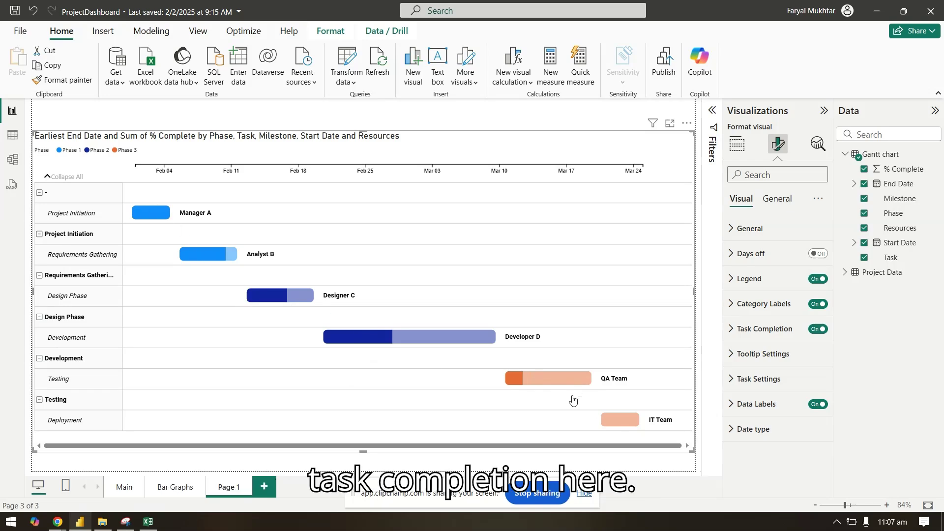
Toggle the resource data labels off and back on, then expand the Date type settings
click(761, 379)
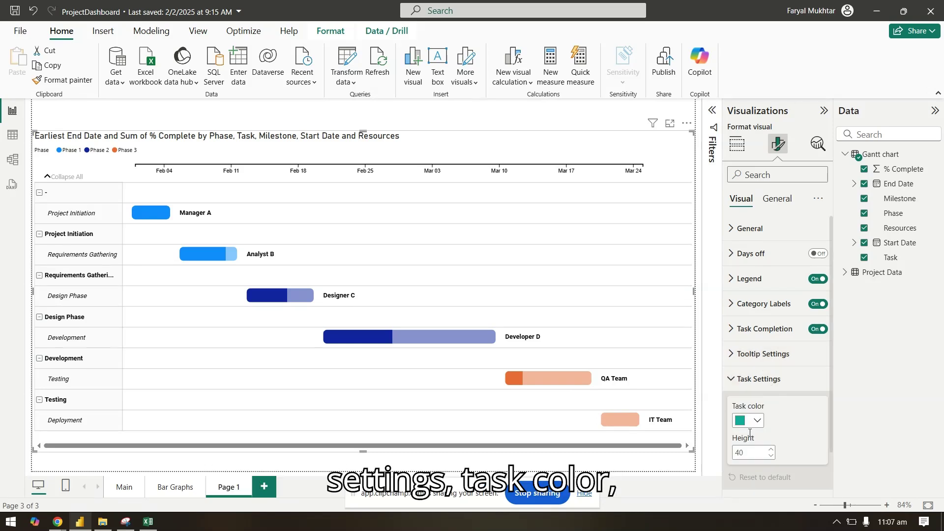
click(755, 386)
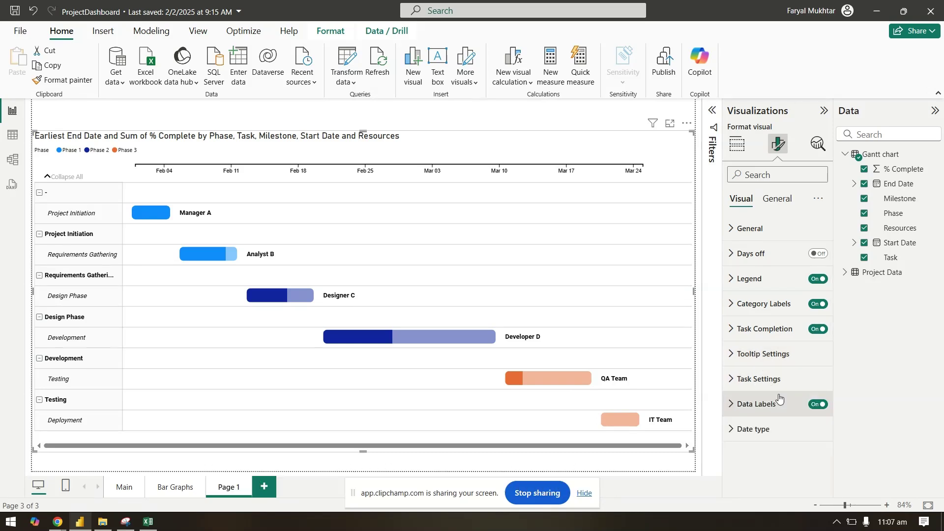
click(778, 402)
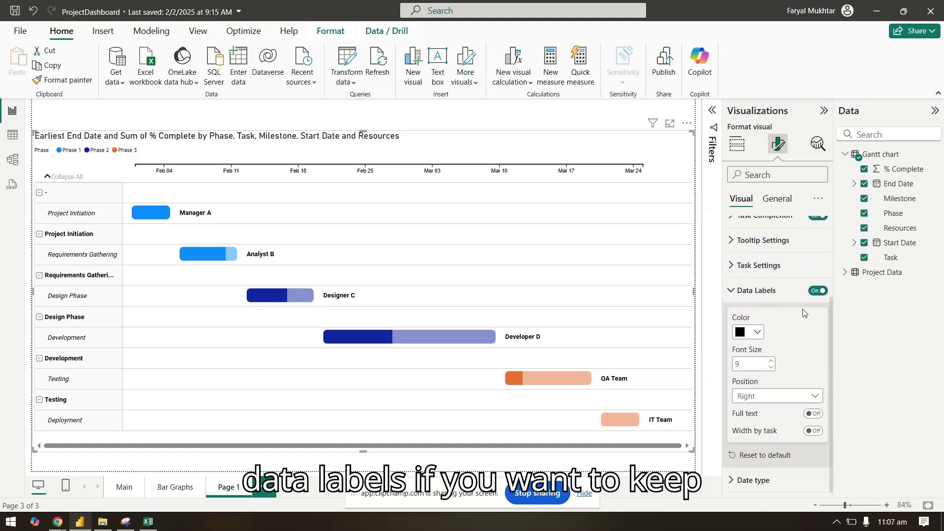
click(818, 291)
click(819, 291)
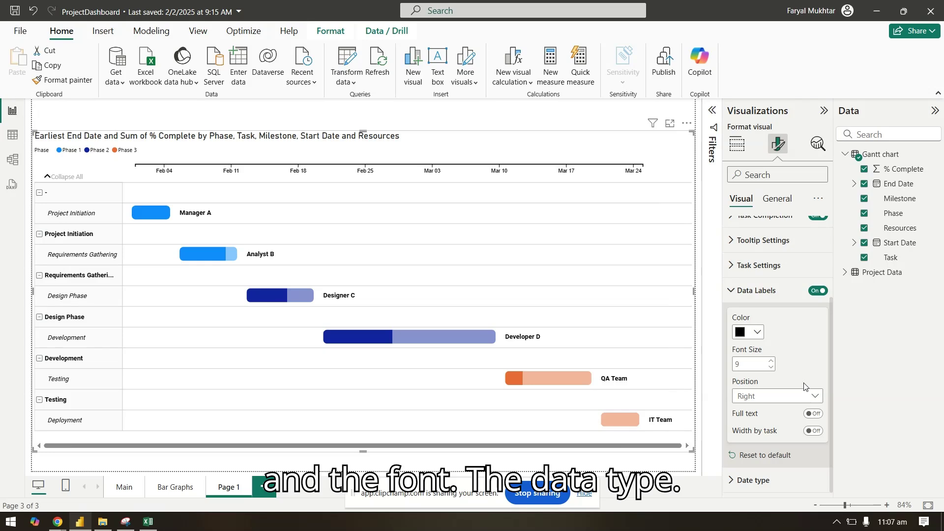
click(789, 480)
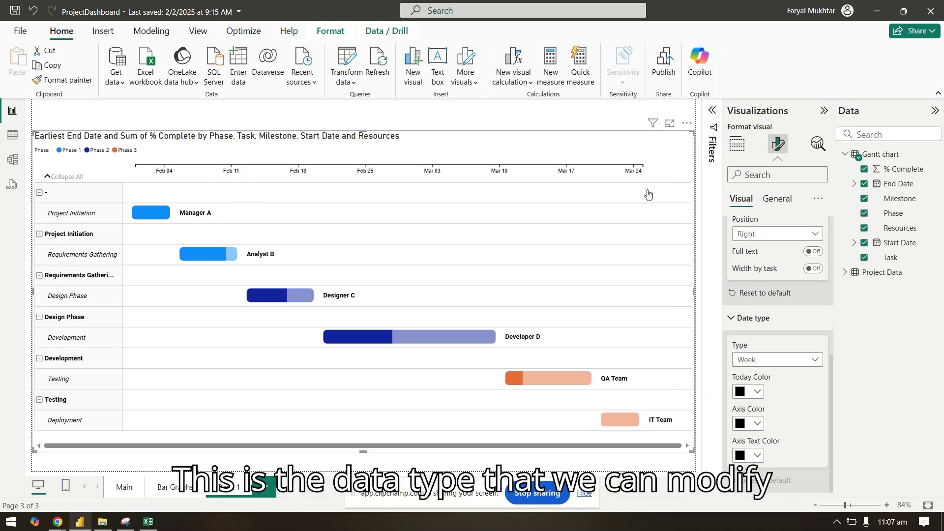
Try Month and Day as timeline Date type, return it to Week, then show General options
click(767, 359)
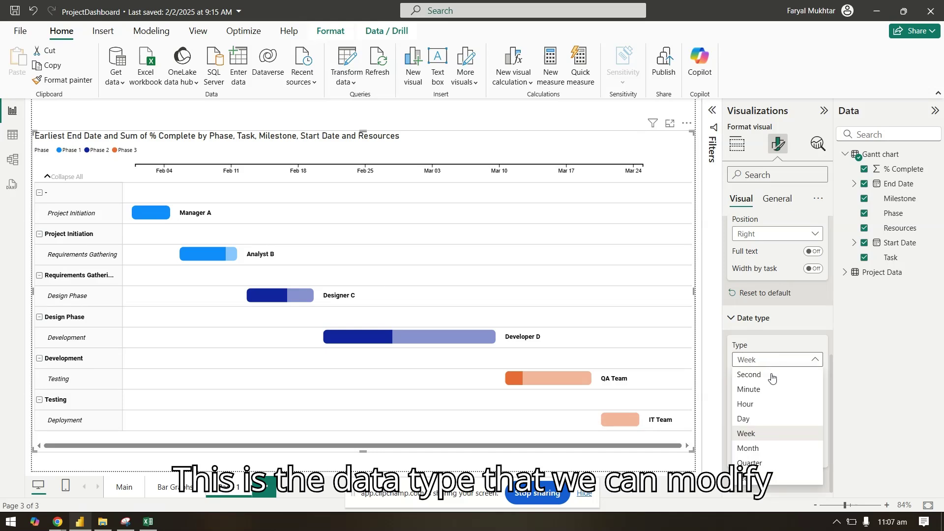
click(773, 452)
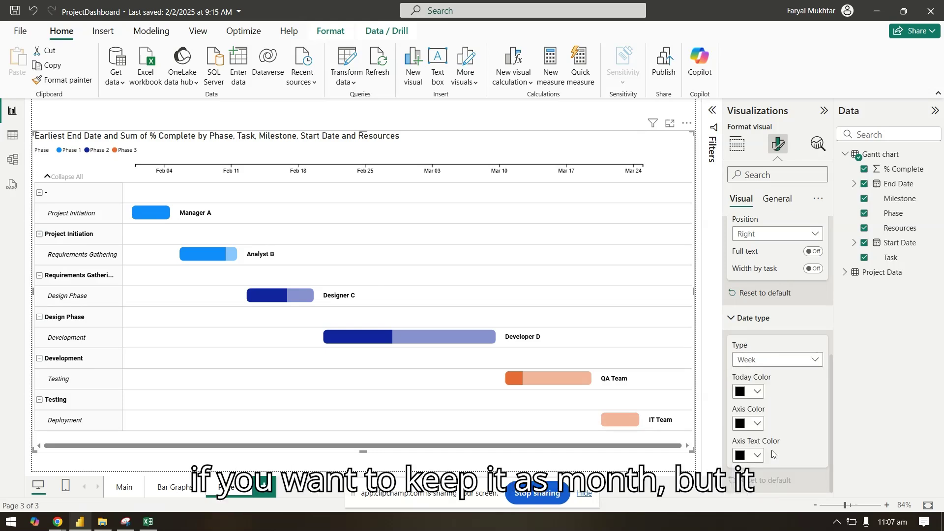
click(792, 361)
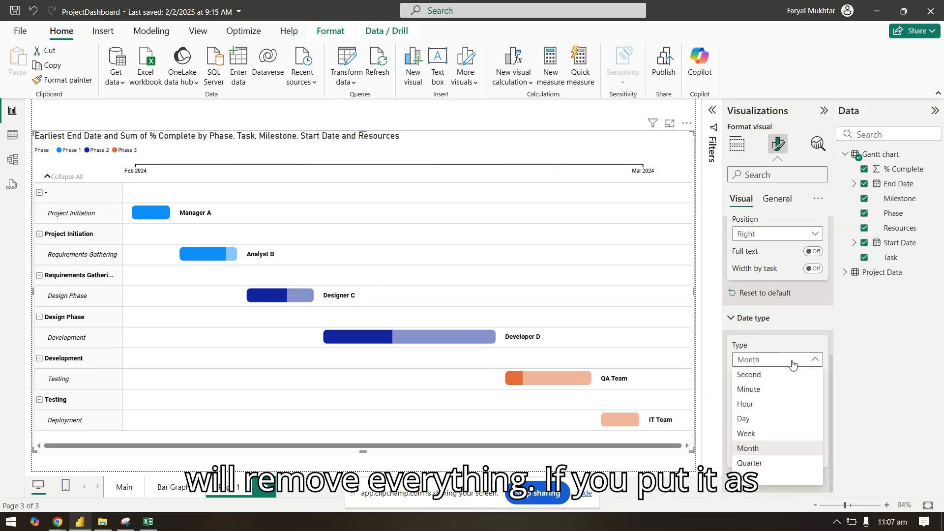
click(767, 419)
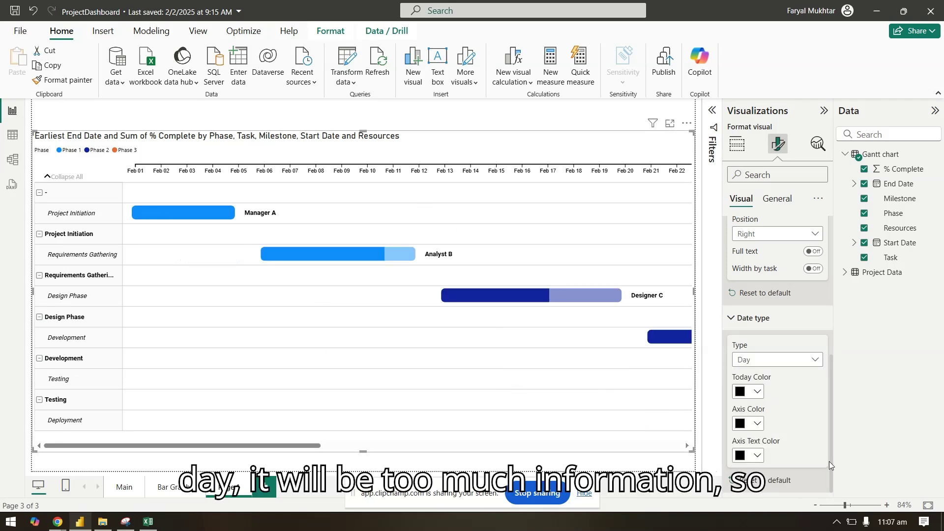
click(777, 362)
click(782, 433)
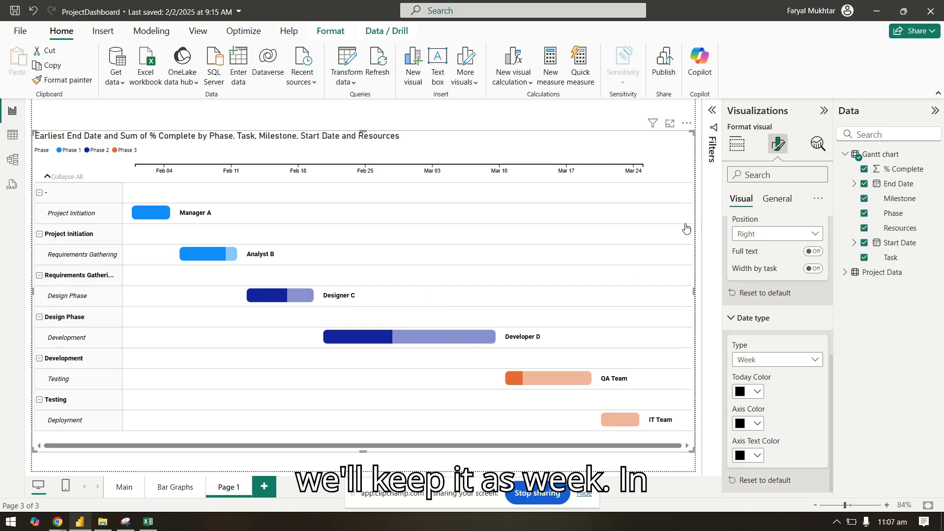
click(777, 199)
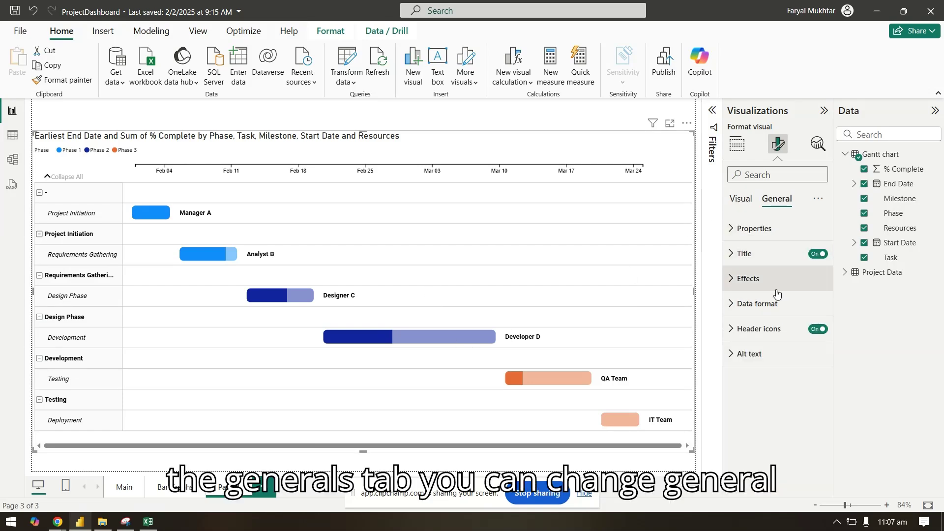
Replace the Gantt chart's title text with 'Project Status and Timeline'
click(775, 229)
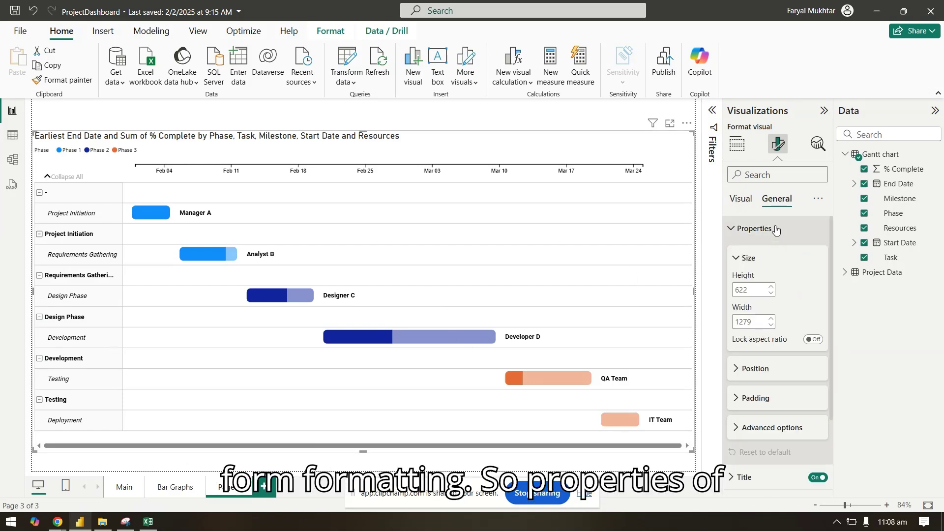
click(776, 229)
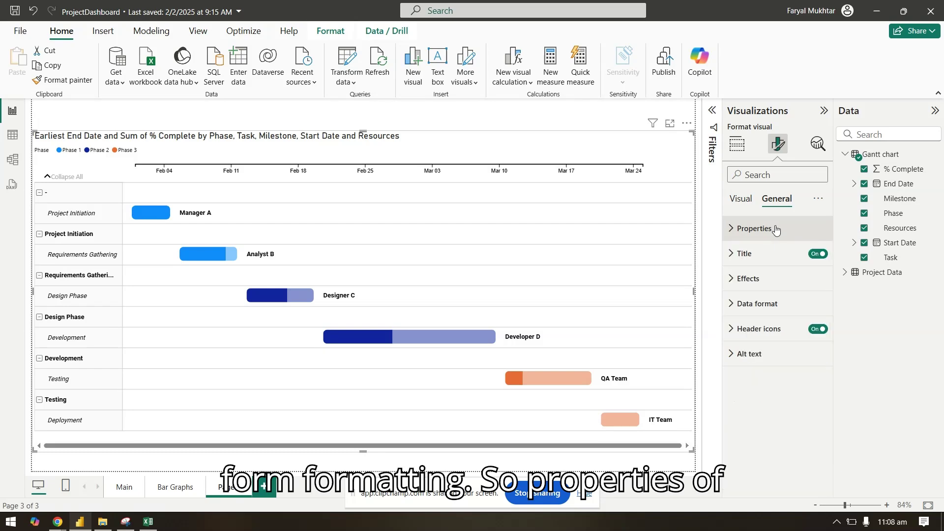
click(776, 229)
click(775, 229)
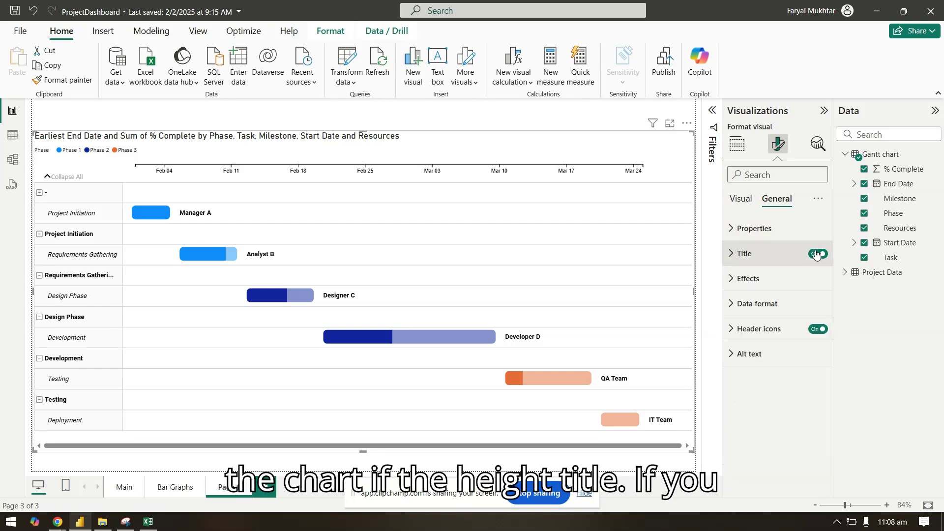
click(742, 254)
drag(737, 315, 874, 315)
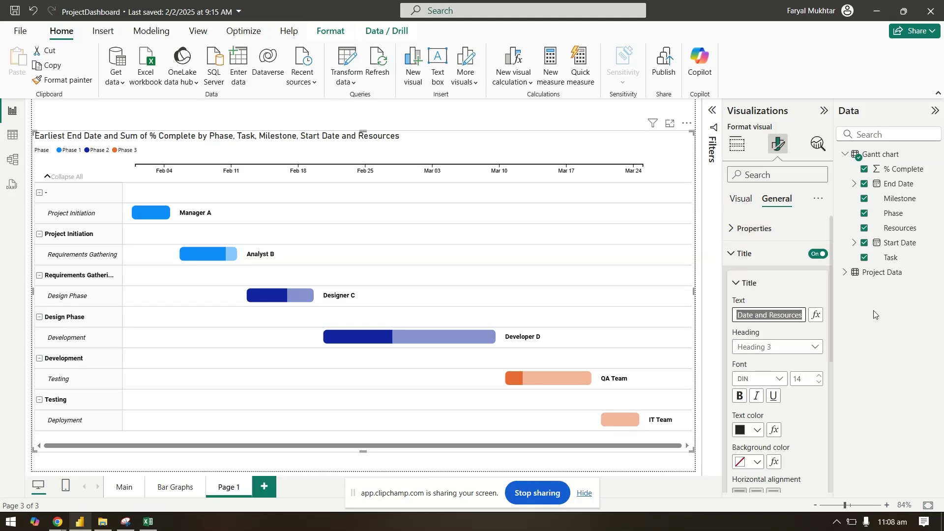
key(BackSpace)
text(Ti)
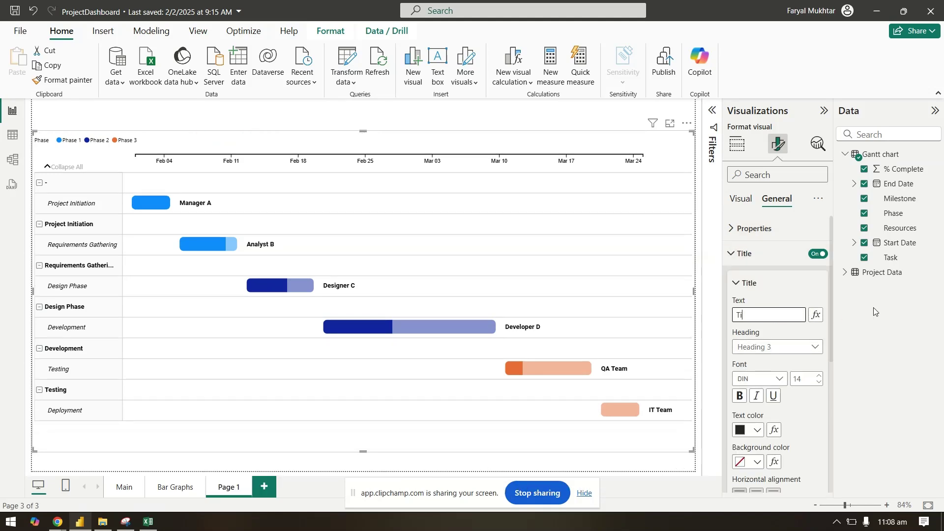
key(BackSpace)
key(BackSpace)
text(Project)
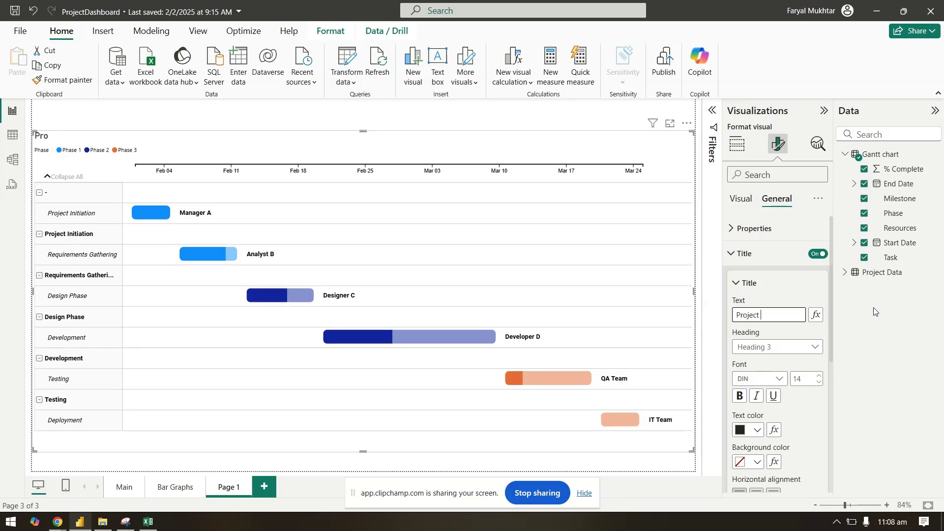
text( Status and T)
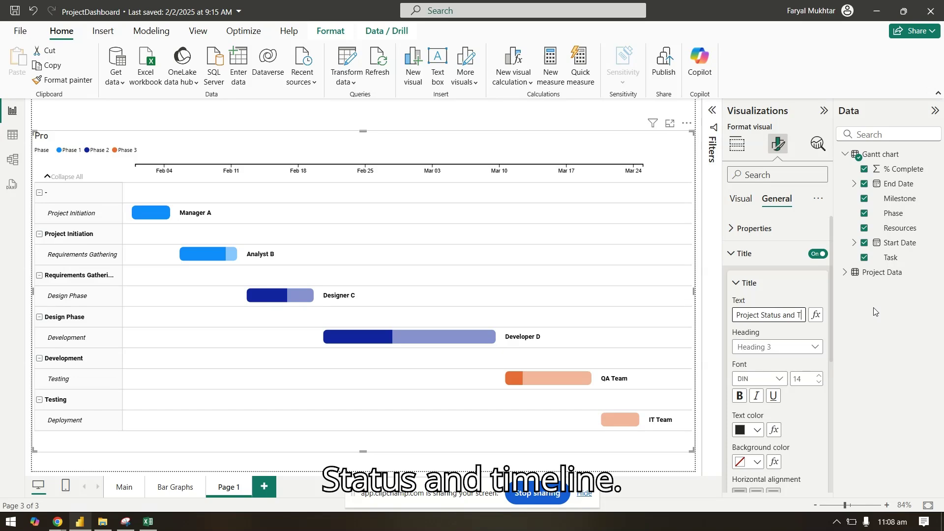
text(imeline)
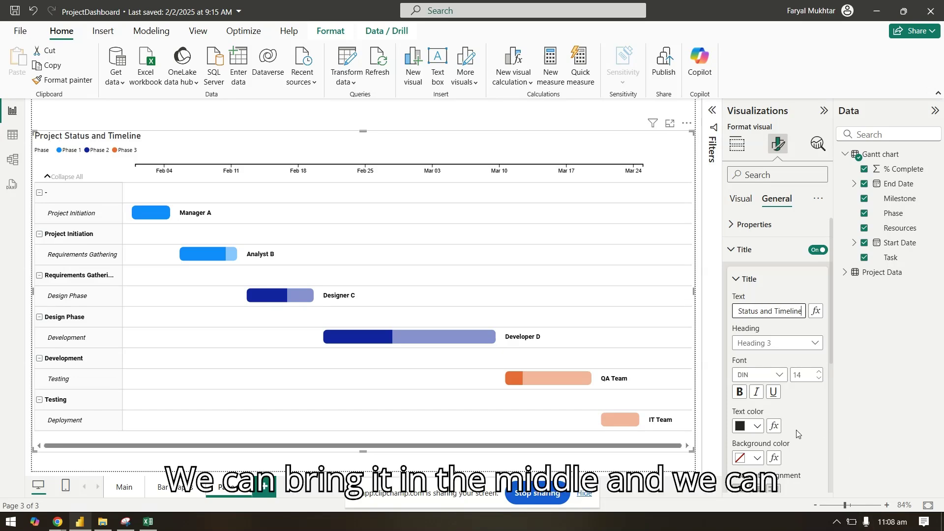
Center the title and give it a light-grey background
scroll(796, 433, down, 2)
click(757, 434)
click(758, 401)
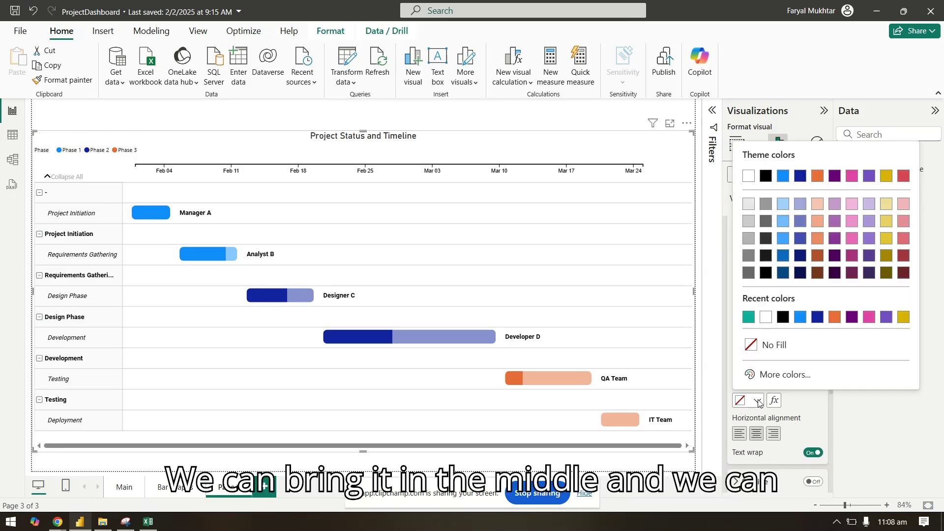
click(748, 204)
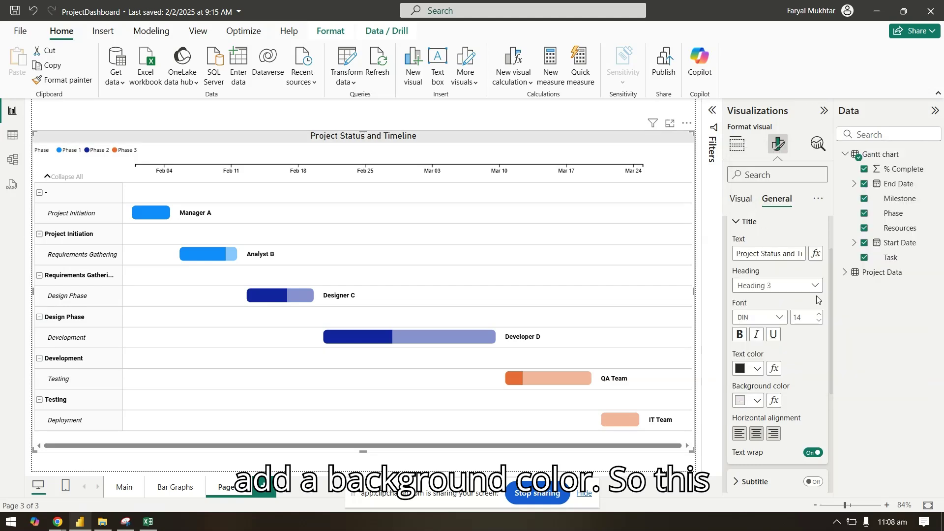
scroll(760, 259, up, 2)
Turn on the visual border with shadow left off, then deselect the chart
click(761, 257)
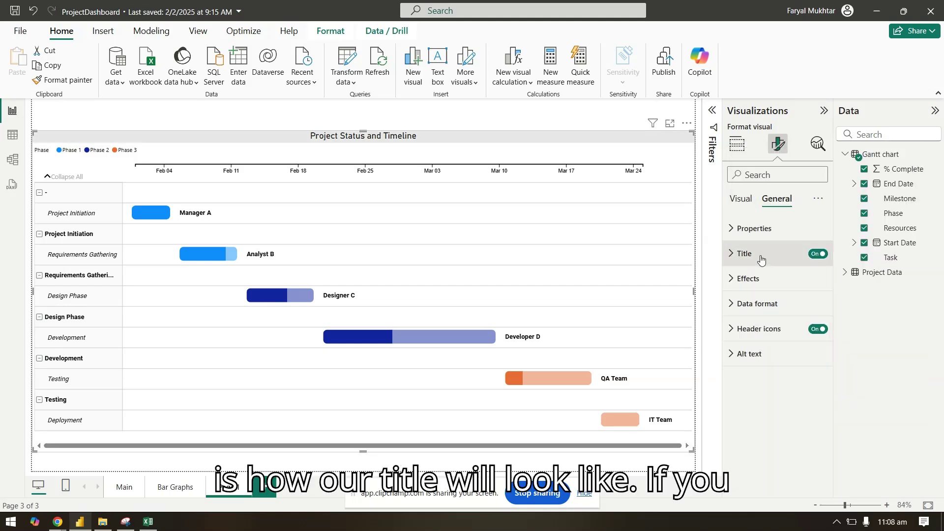
click(761, 280)
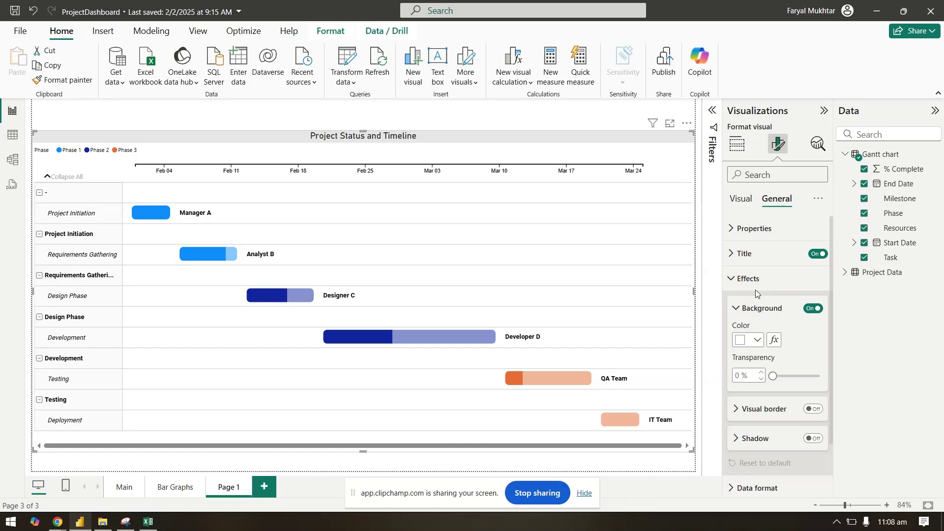
click(758, 309)
click(812, 338)
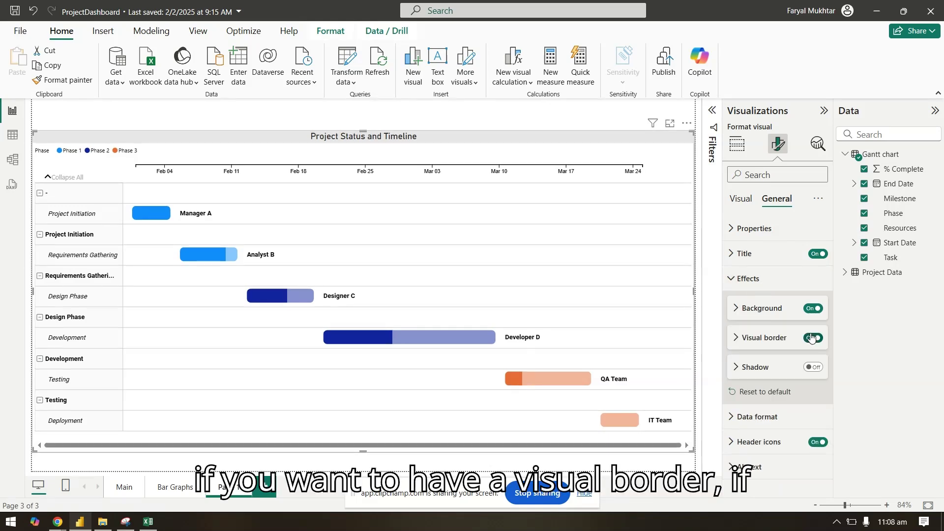
click(811, 367)
click(811, 367)
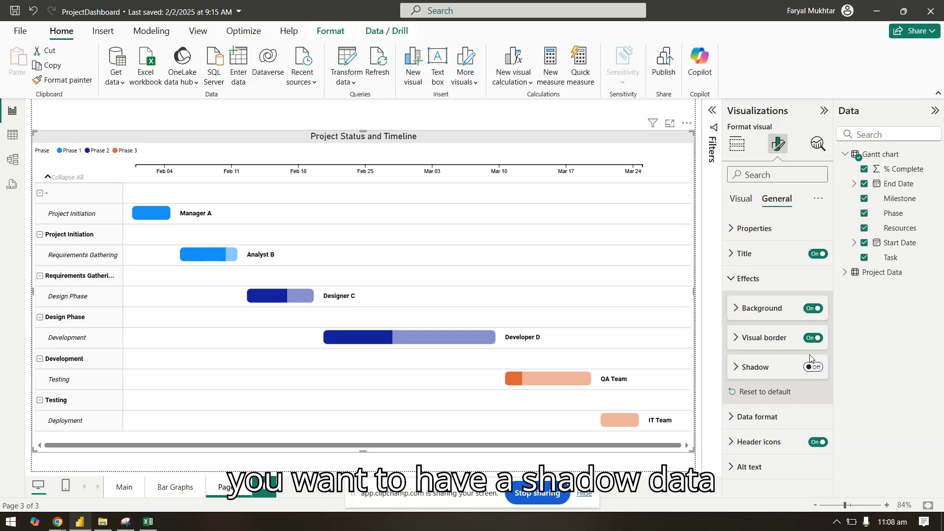
click(743, 281)
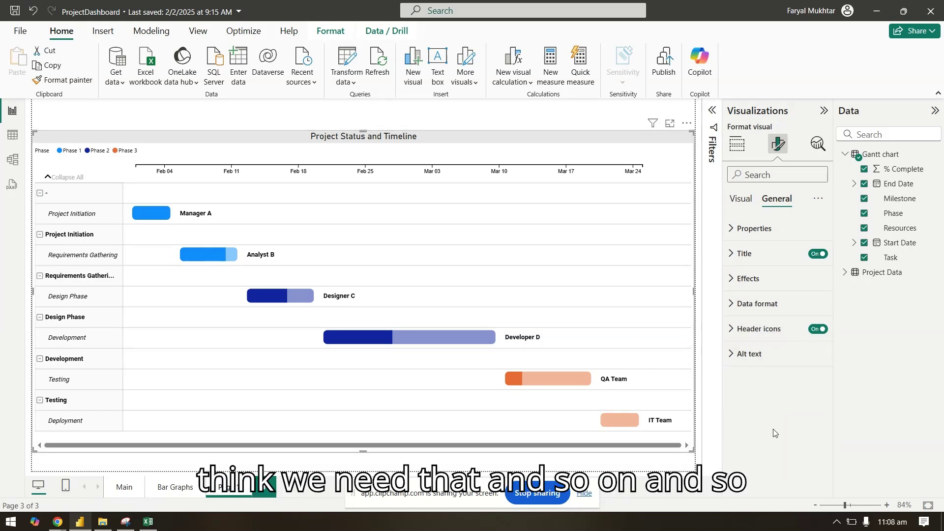
click(737, 143)
click(496, 122)
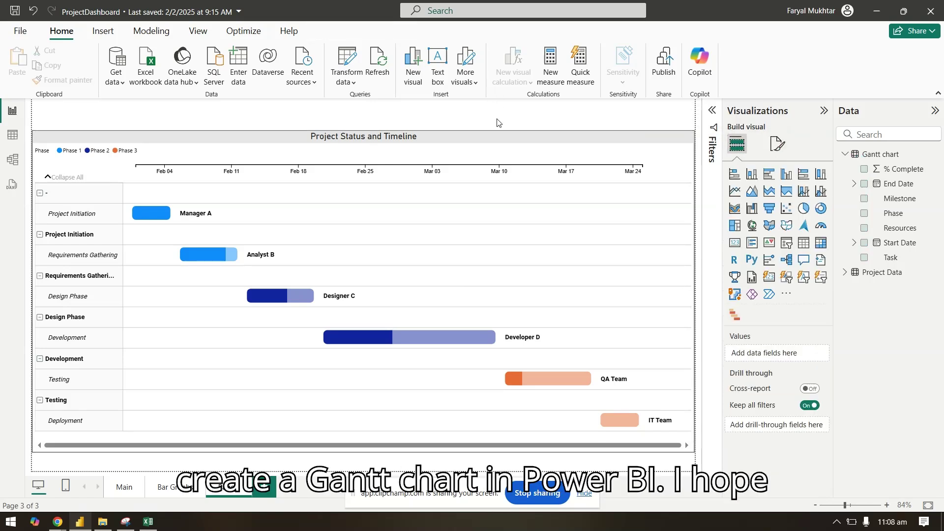